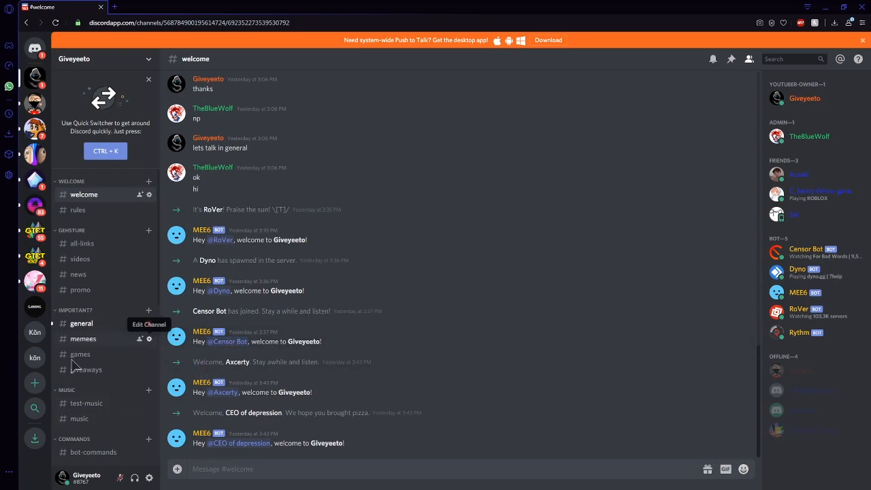
Step: Create a new server named "test server", keeping the default icon
left_click(34, 385)
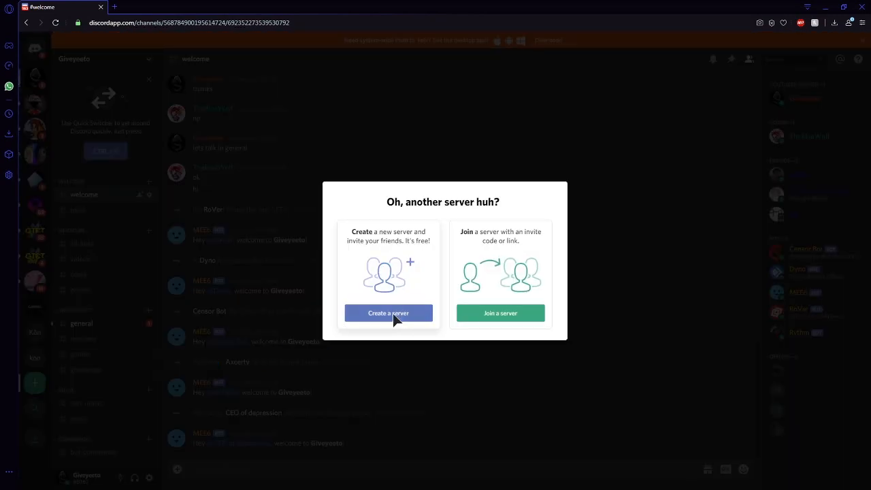
left_click(396, 317)
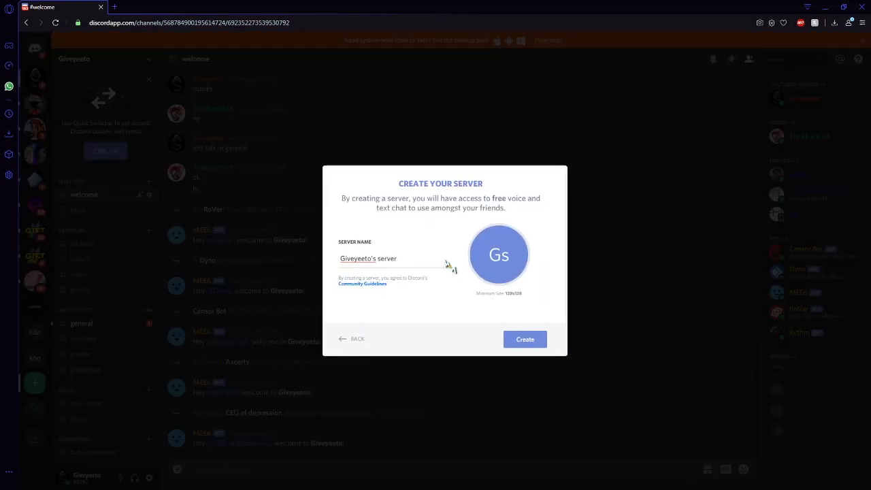
left_click_drag(401, 259, 285, 270)
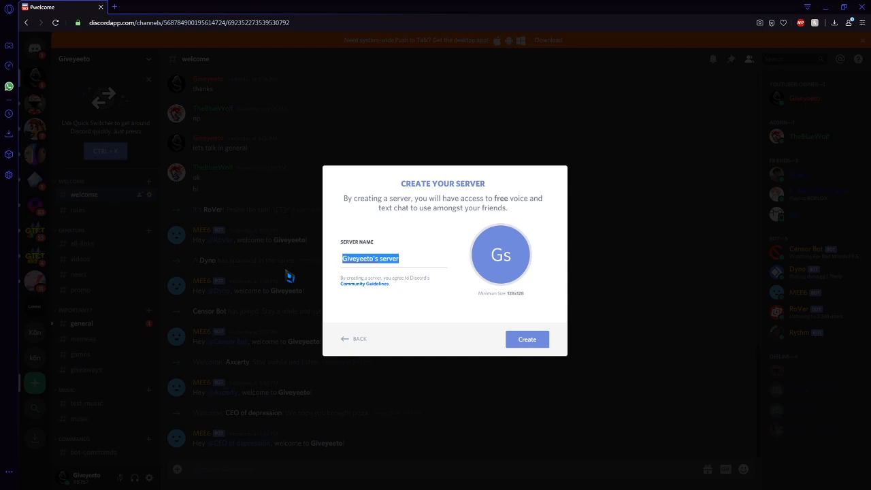
key("BackSpace")
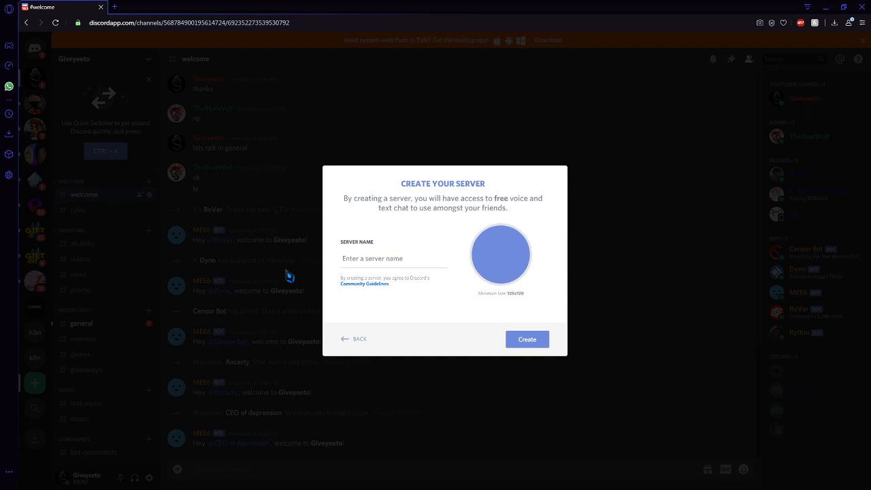
type("test server")
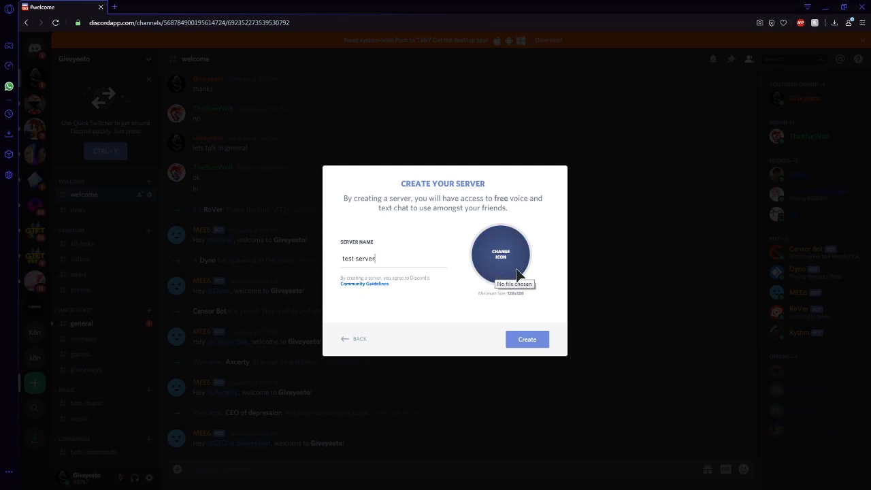
left_click(525, 343)
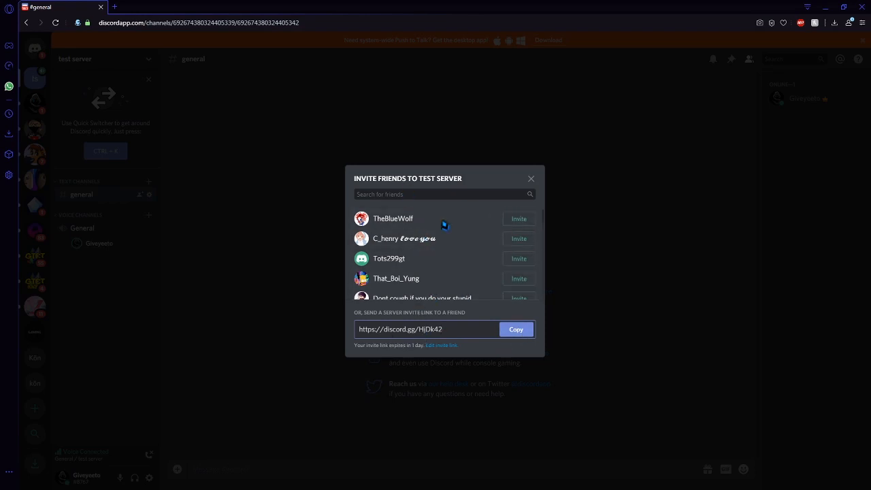
Step: Dismiss the friend invitation dialog and disconnect from the General voice channel
left_click(531, 181)
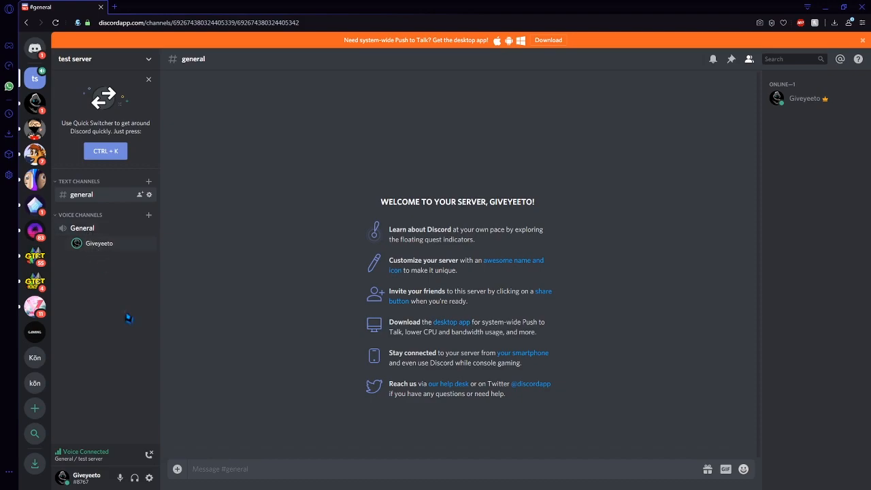
left_click(150, 455)
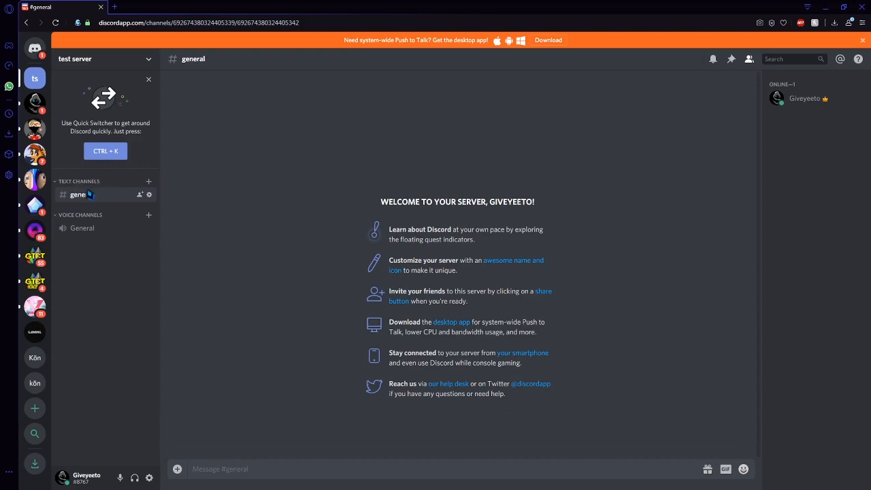
Step: Create a category named "Welcom" and move it above the Text Channels category
right_click(130, 181)
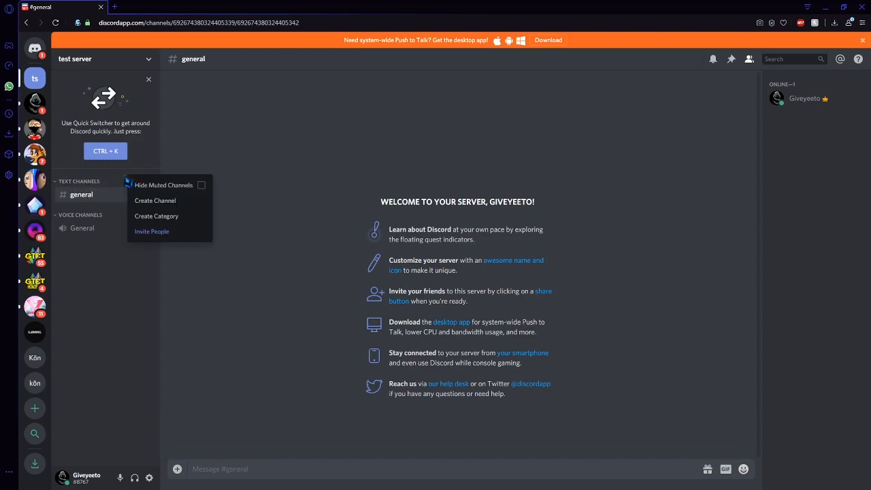
right_click(128, 315)
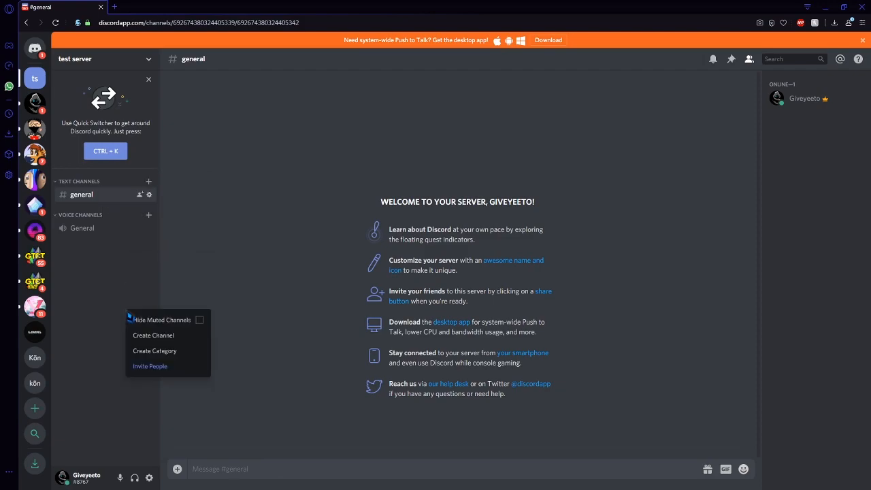
left_click(138, 353)
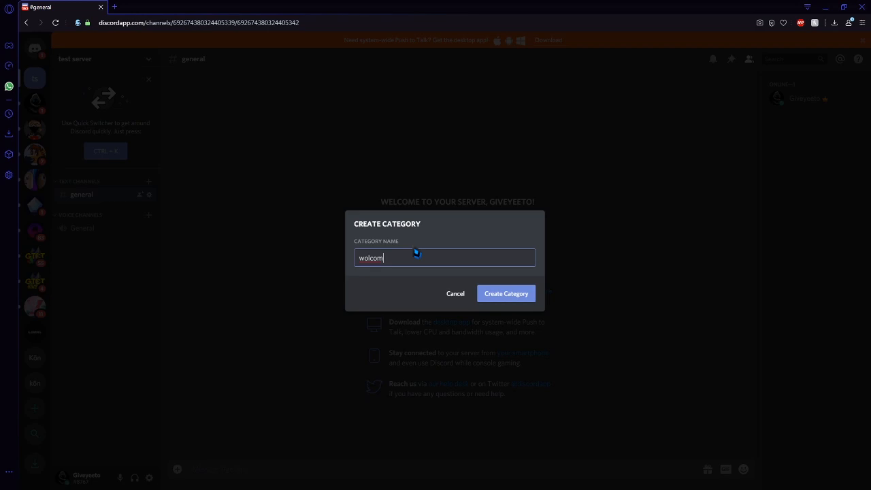
key("ctrl+a")
key("BackSpace")
left_click(503, 291)
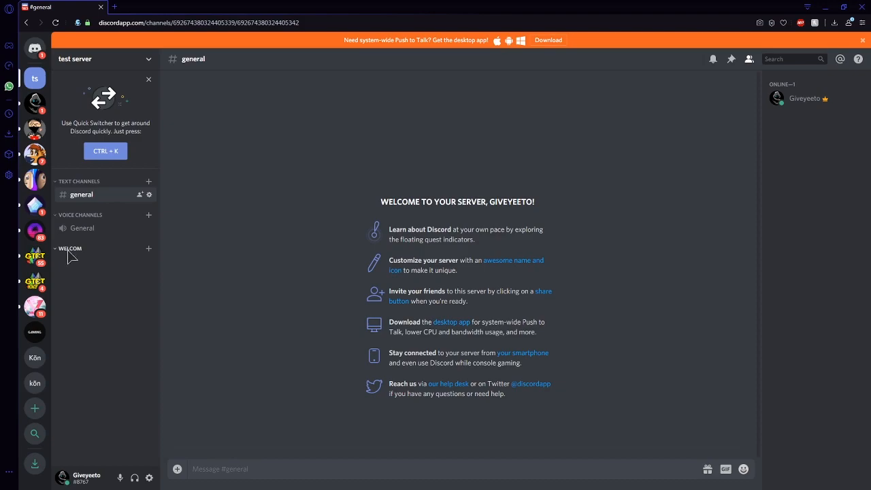
left_click_drag(68, 250, 70, 180)
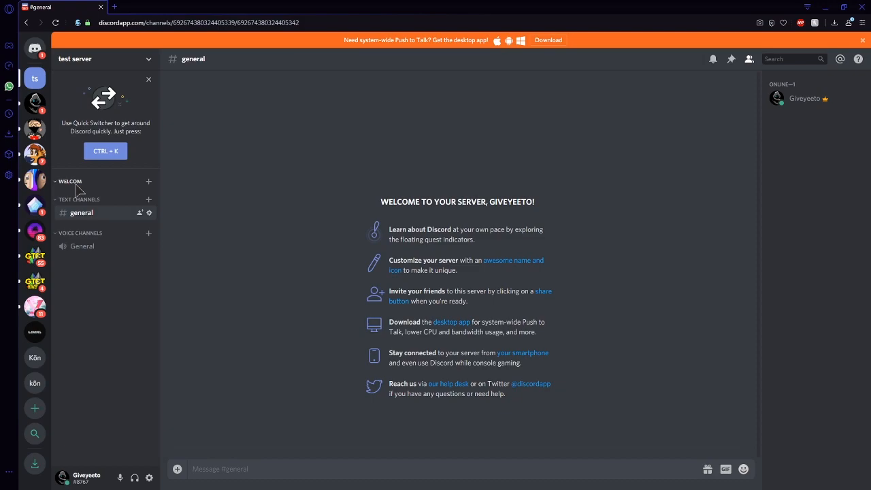
Step: Add two text channels named "welcom" and "rules" to the Welcom category
left_click(148, 181)
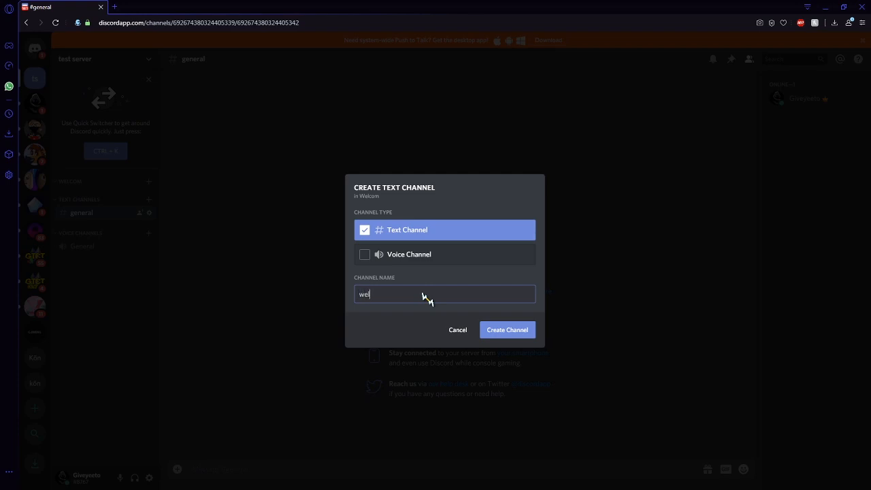
left_click(510, 331)
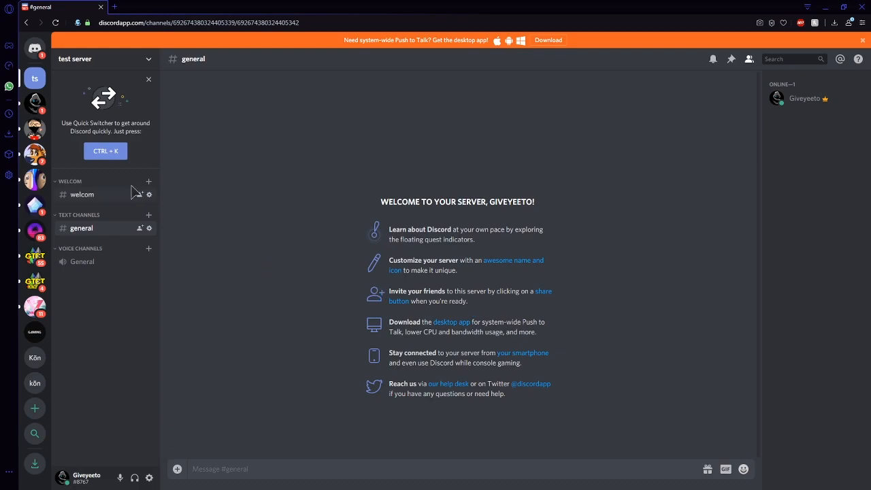
left_click(148, 181)
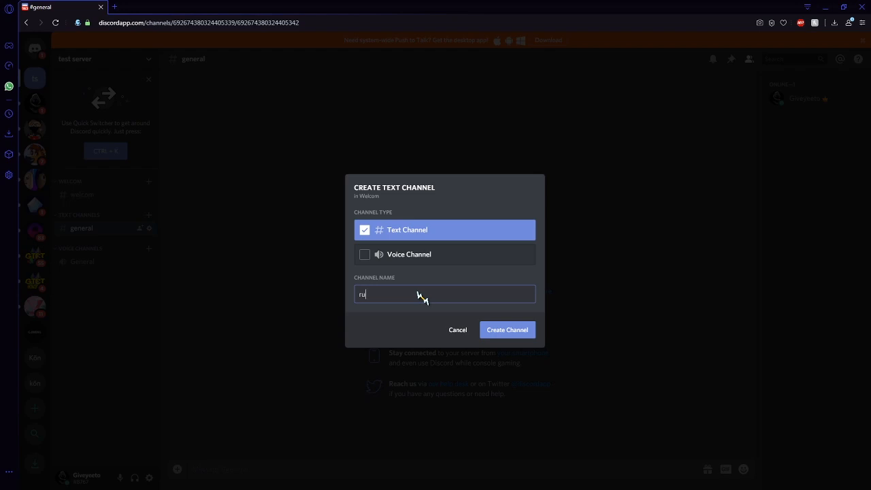
left_click(509, 331)
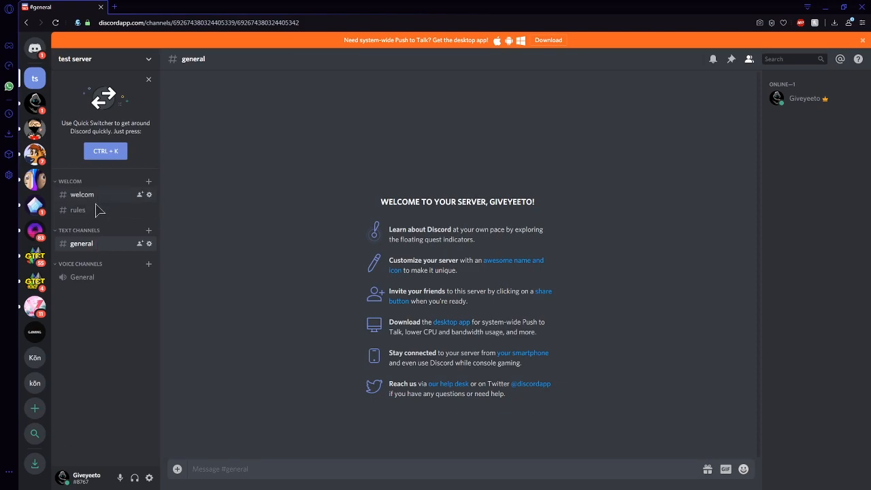
Step: Create a category named "Music" and move it between the Welcom and Text Channels categories
right_click(129, 302)
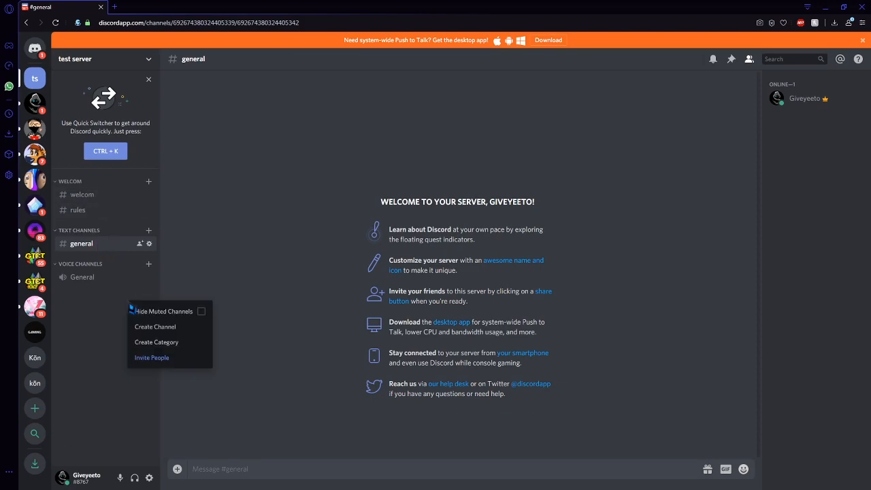
left_click(156, 344)
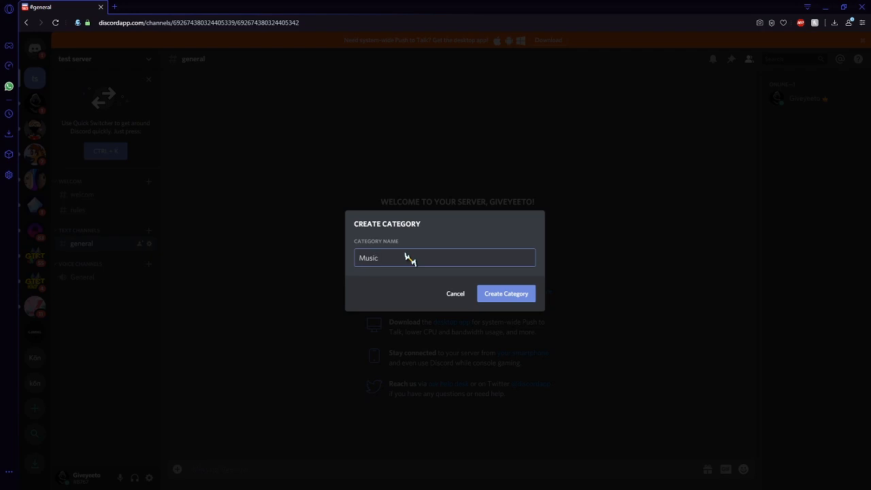
left_click(521, 295)
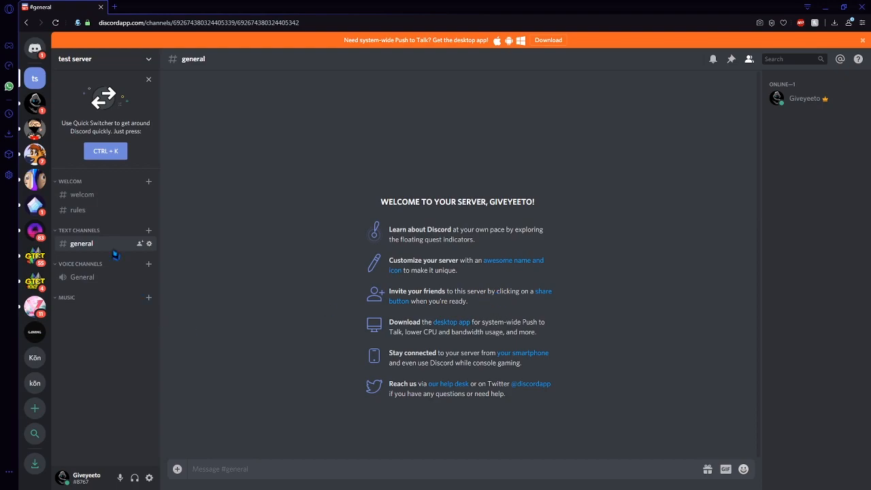
left_click_drag(86, 302, 89, 235)
left_click(85, 233)
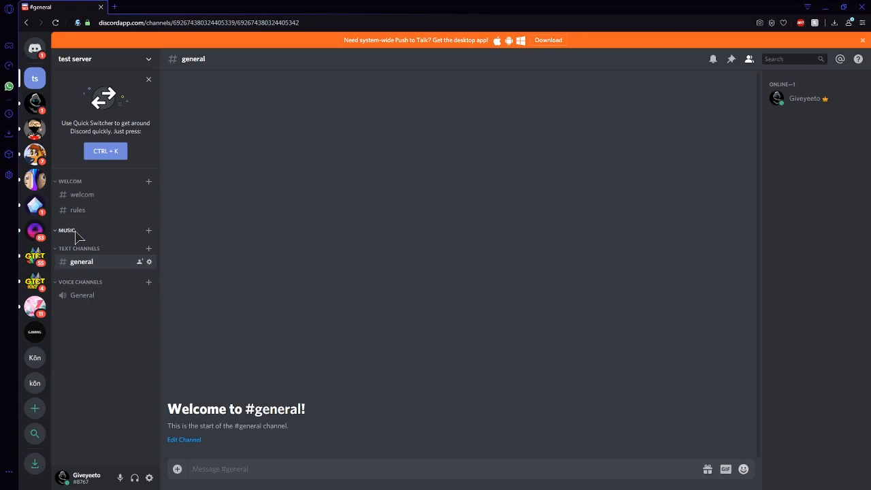
Step: Add a text channel named "bot-cammands" to the Music category and expand the category
left_click(149, 230)
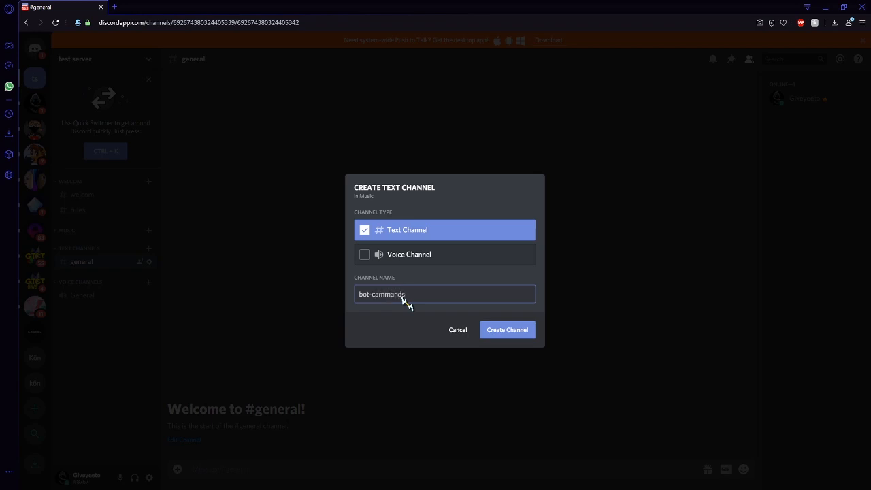
left_click(501, 336)
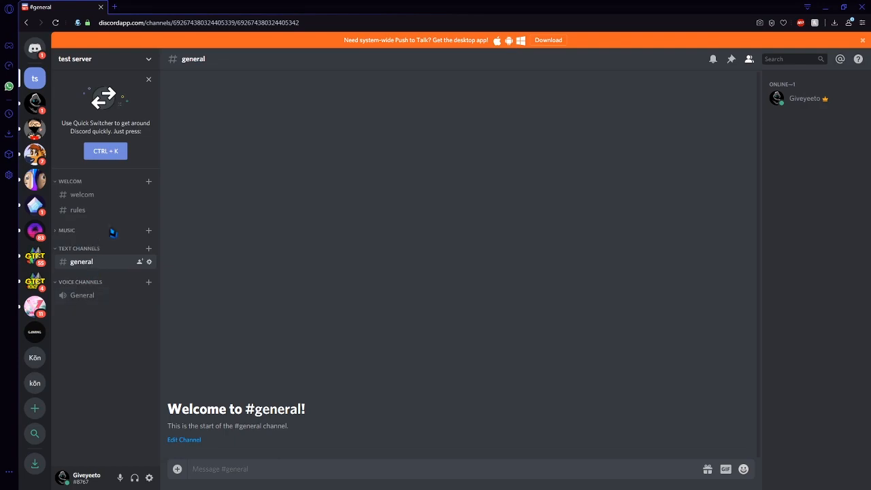
left_click(60, 232)
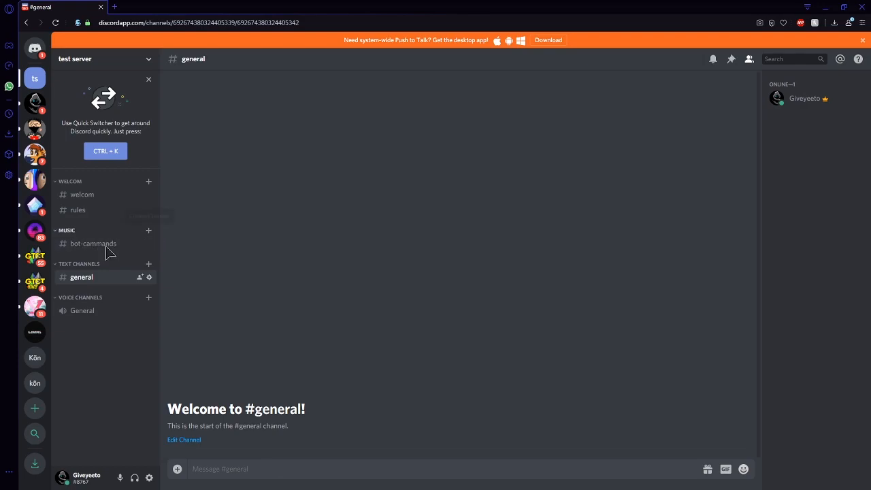
Step: Add a voice channel named "music" to the Music category
left_click(149, 230)
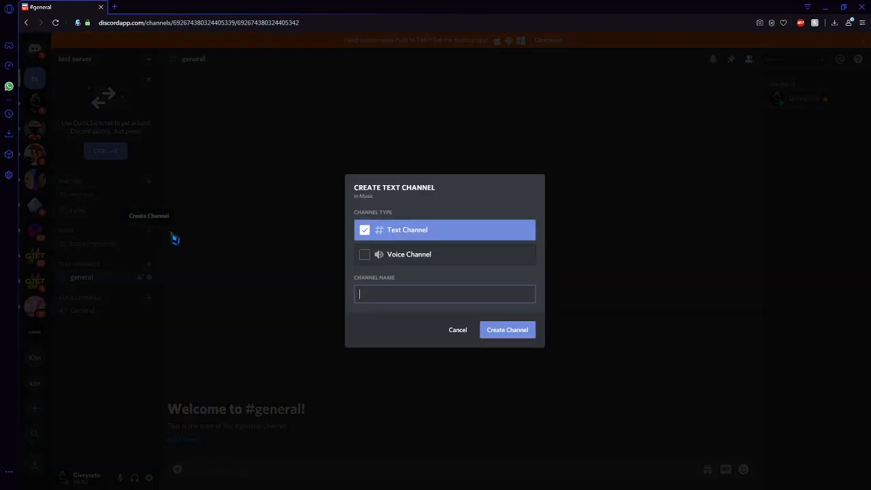
left_click(366, 257)
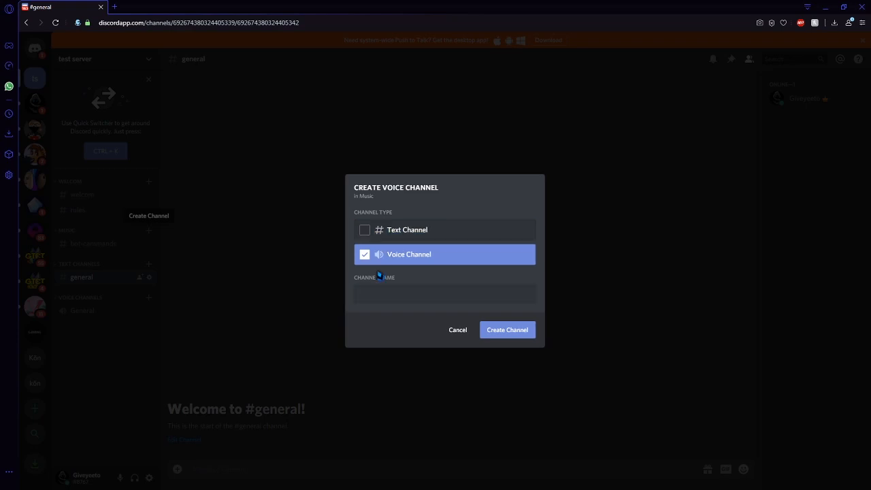
left_click(419, 296)
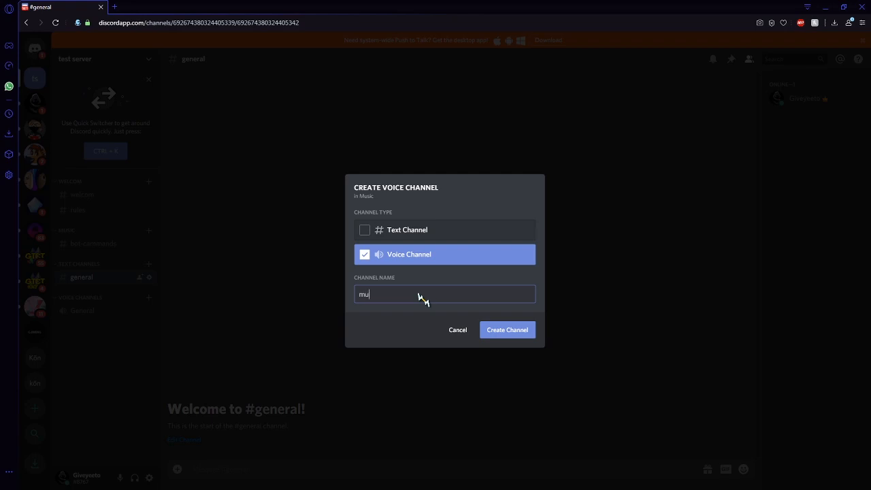
left_click(506, 333)
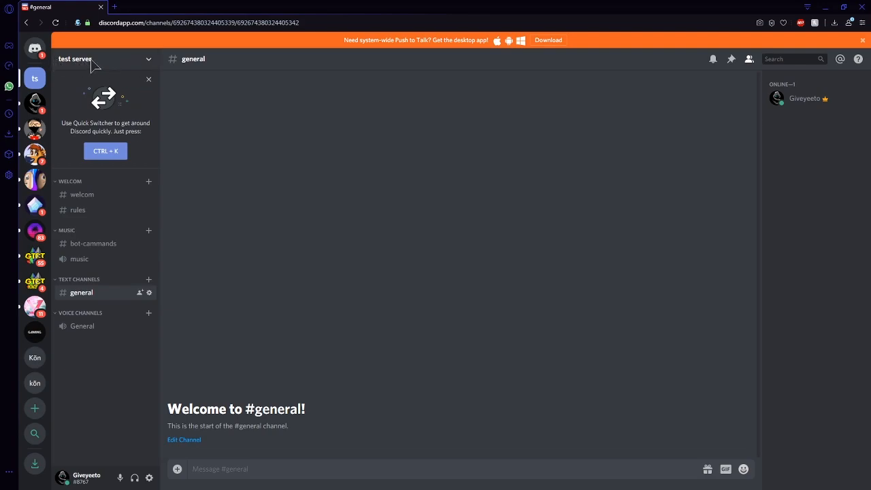
Step: Change the server region to Europe in the server settings and save the change
left_click(149, 60)
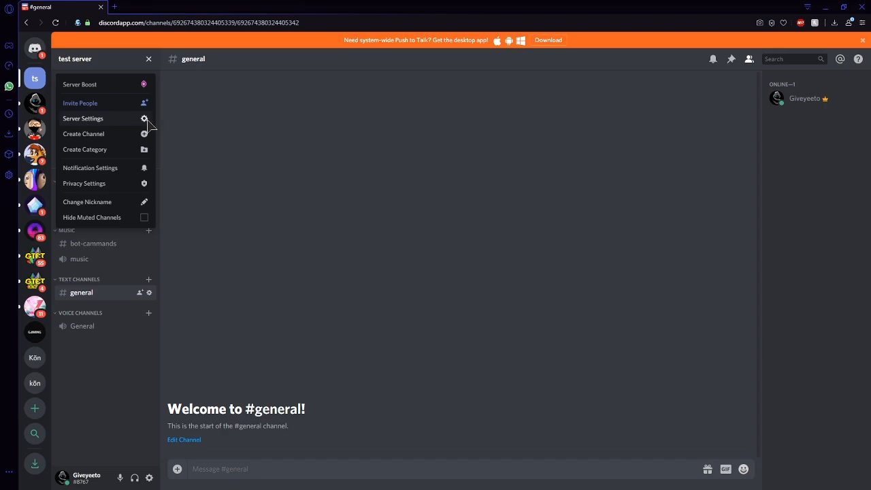
left_click(148, 121)
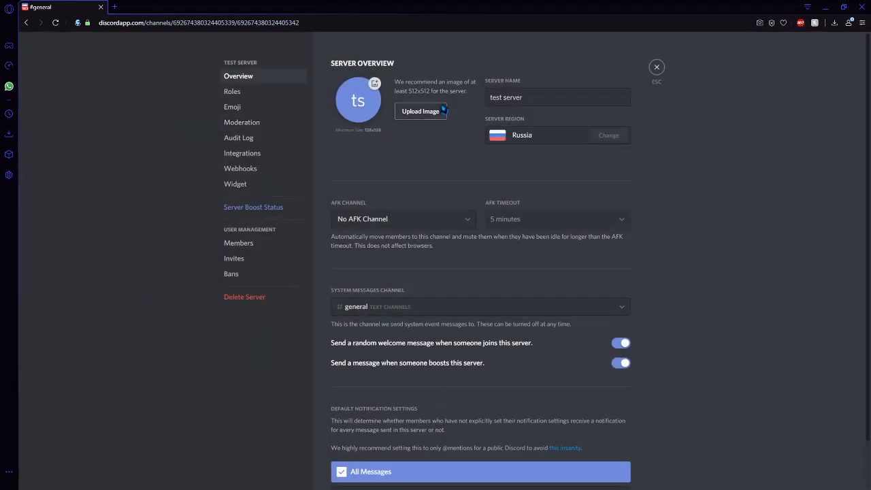
left_click(606, 139)
left_click(380, 204)
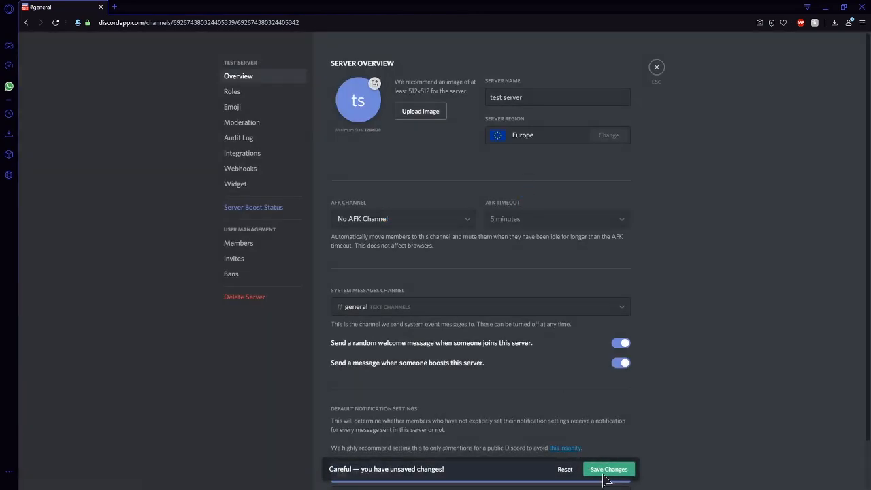
left_click(606, 470)
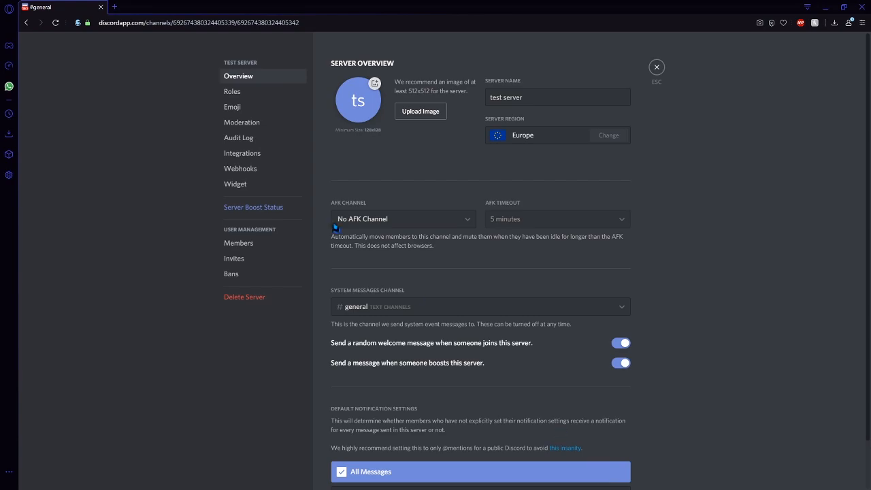
Step: Create a new server role and name it "youtuber"
left_click(236, 94)
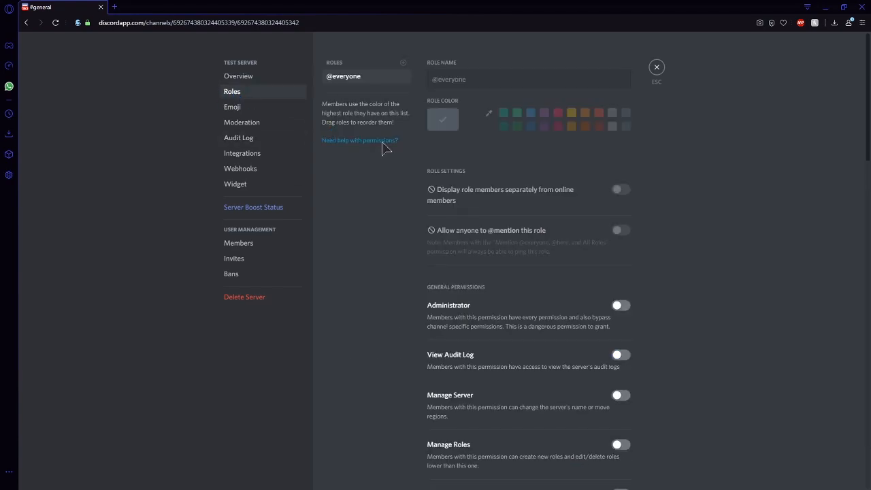
left_click(402, 62)
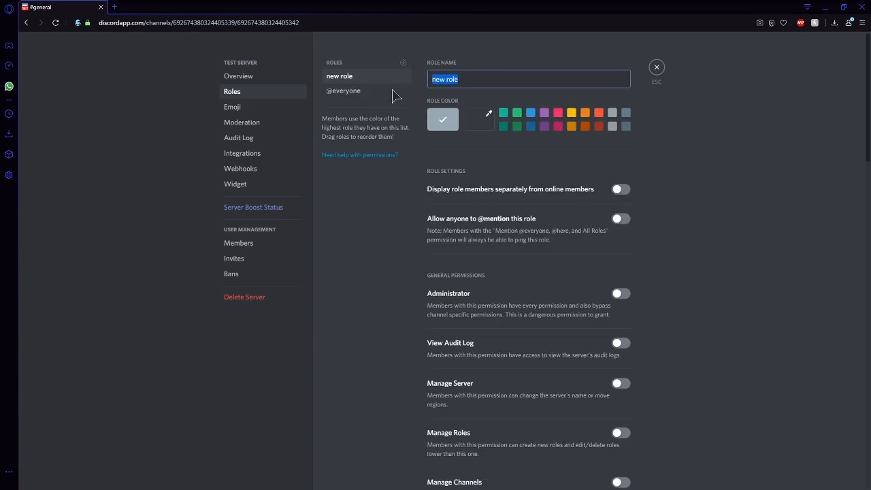
key("BackSpace")
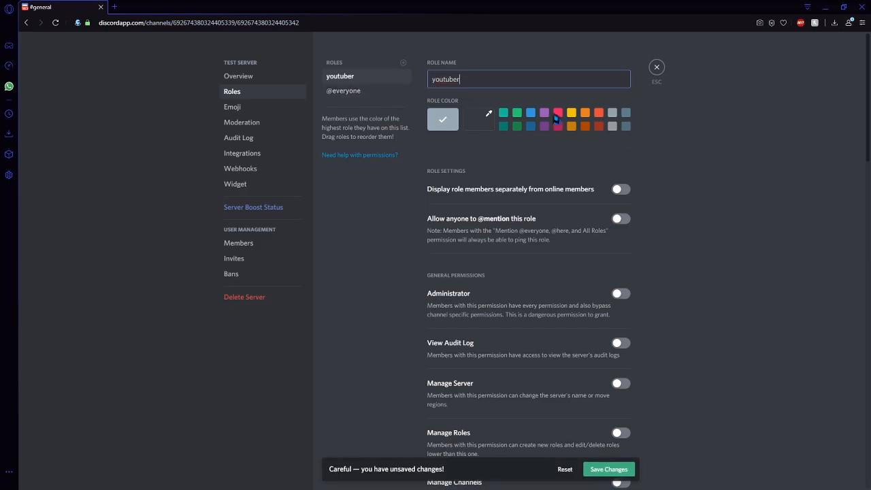
Step: Colour the youtuber role dark red, display its members separately from online members, save the changes and close the server settings
left_click(599, 126)
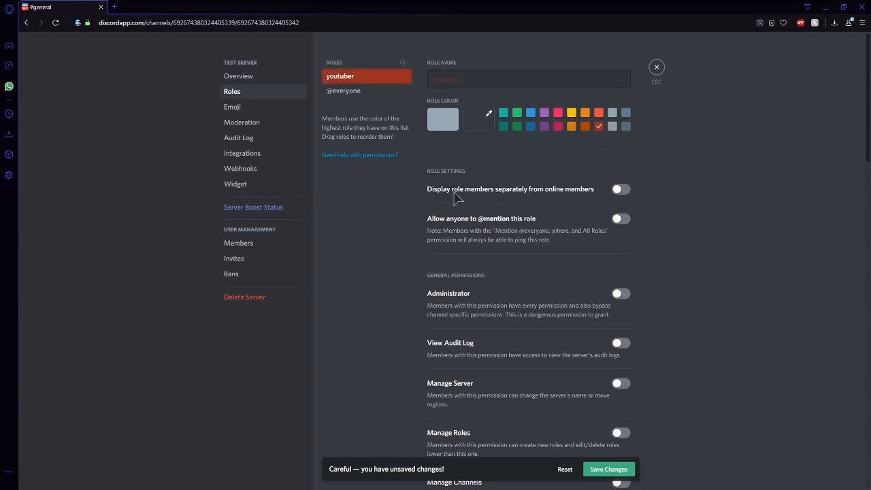
left_click(617, 191)
scroll(665, 286, "down", 1)
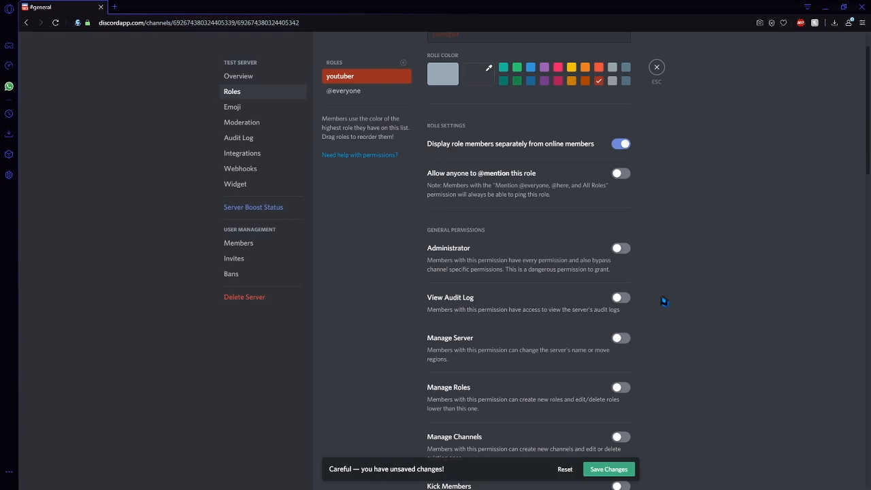
scroll(629, 381, "down", 2)
scroll(629, 381, "down", 4)
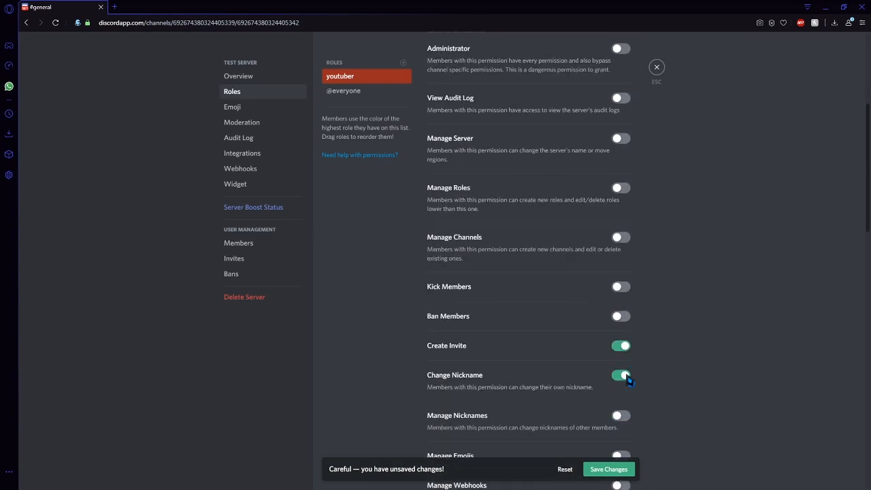
scroll(627, 380, "down", 4)
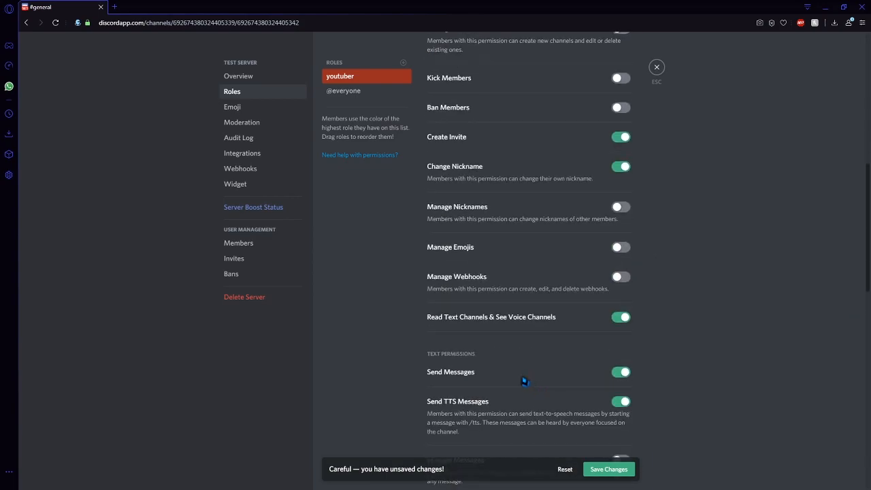
left_click(611, 471)
scroll(708, 410, "up", 8)
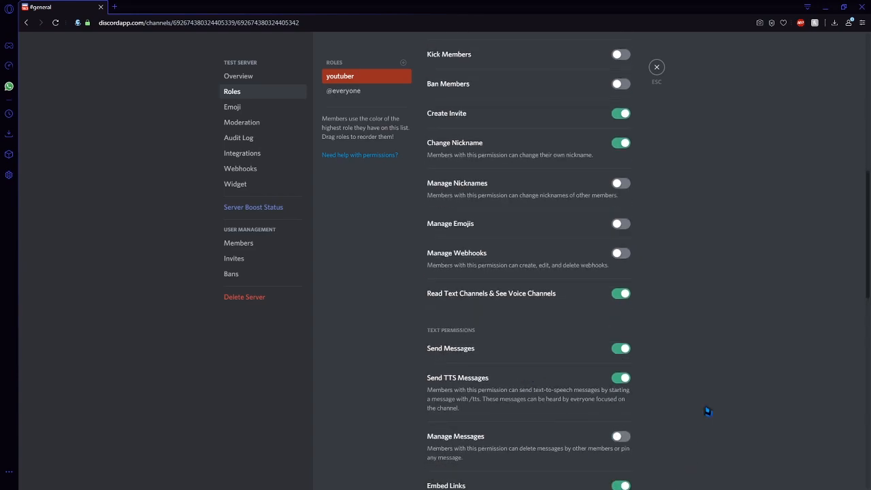
left_click(656, 67)
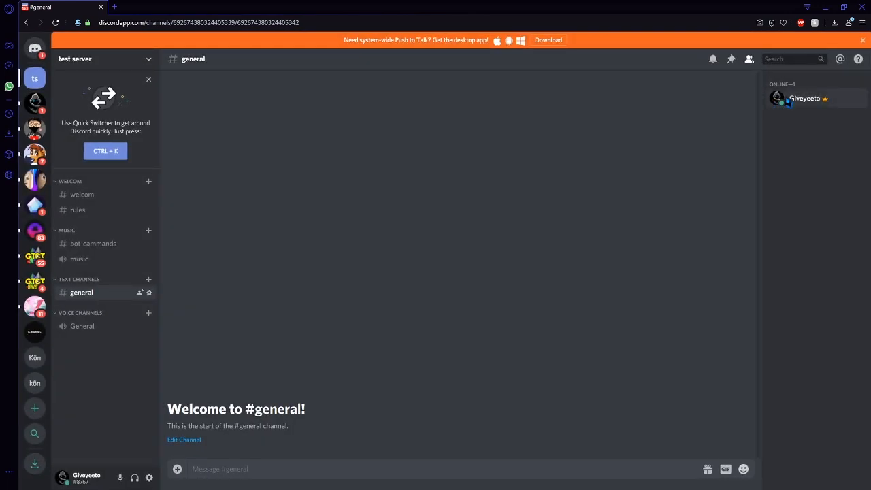
Step: Assign the youtuber role to the server owner in the member list
right_click(785, 98)
mouse_move(804, 192)
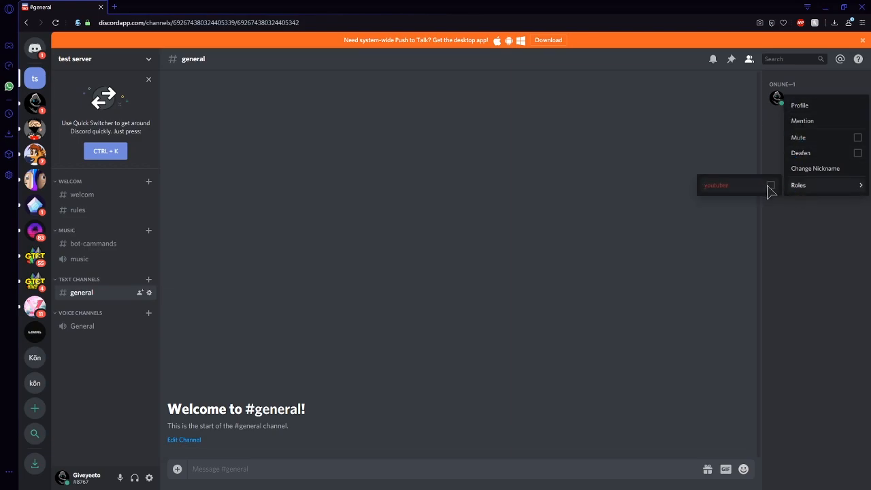
left_click(769, 186)
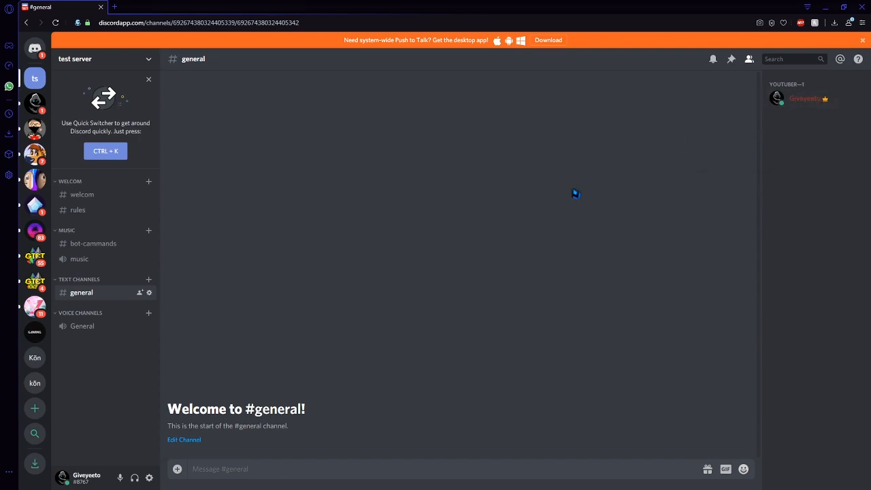
Step: Search the web for "mee6" in a new browser tab and open the MEE6 Discord bot website
left_click(115, 7)
left_click(347, 73)
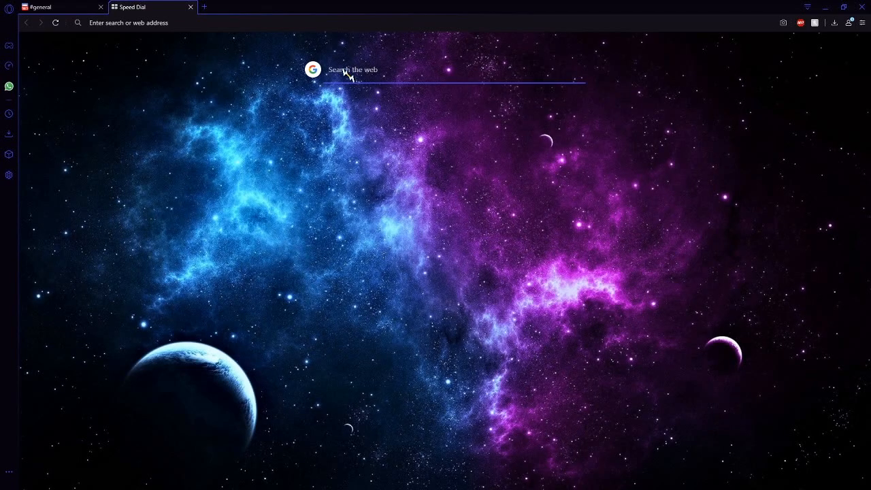
type("mee")
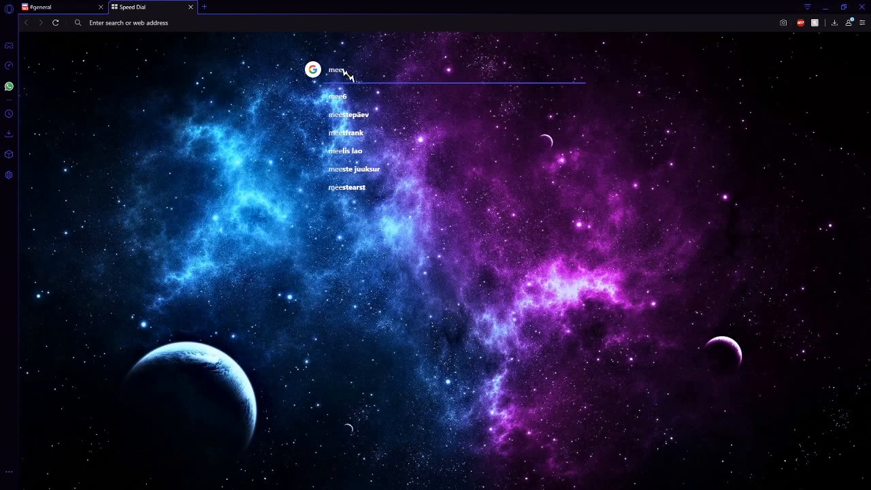
type("6")
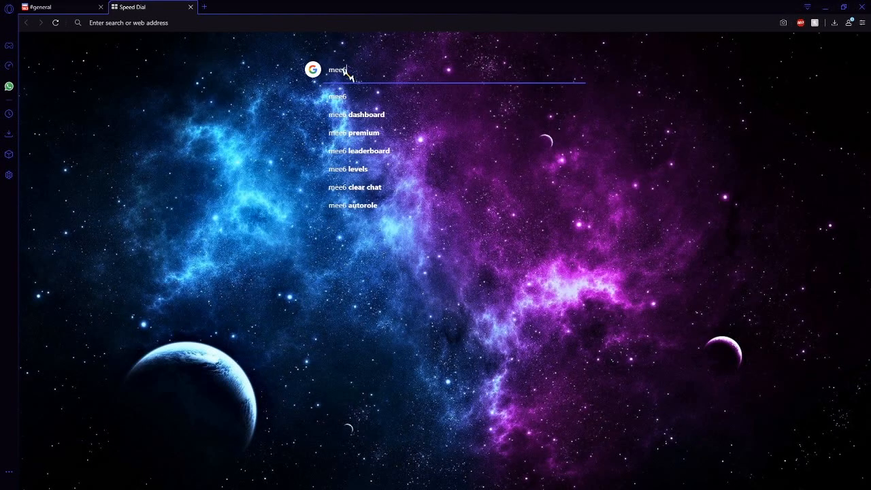
key("Return")
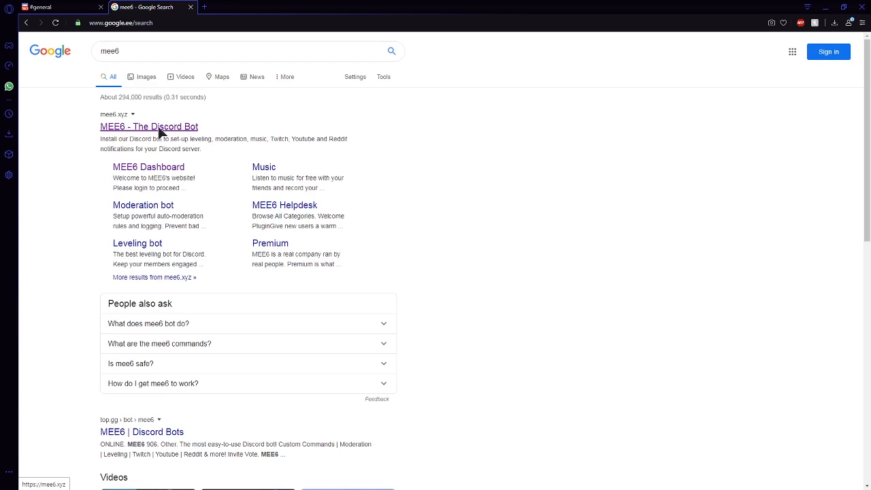
left_click(159, 128)
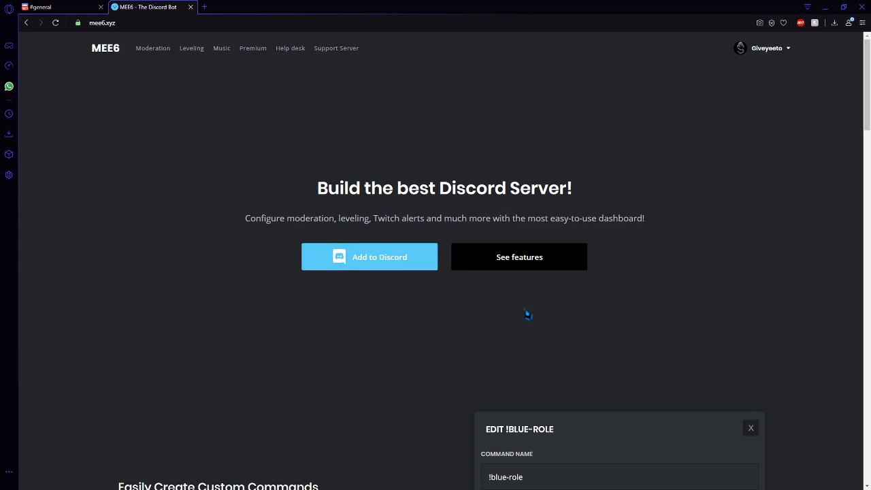
Step: Start adding MEE6 to Discord and choose to set it up on the test server
scroll(527, 315, "down", 3)
scroll(508, 315, "up", 3)
left_click(364, 264)
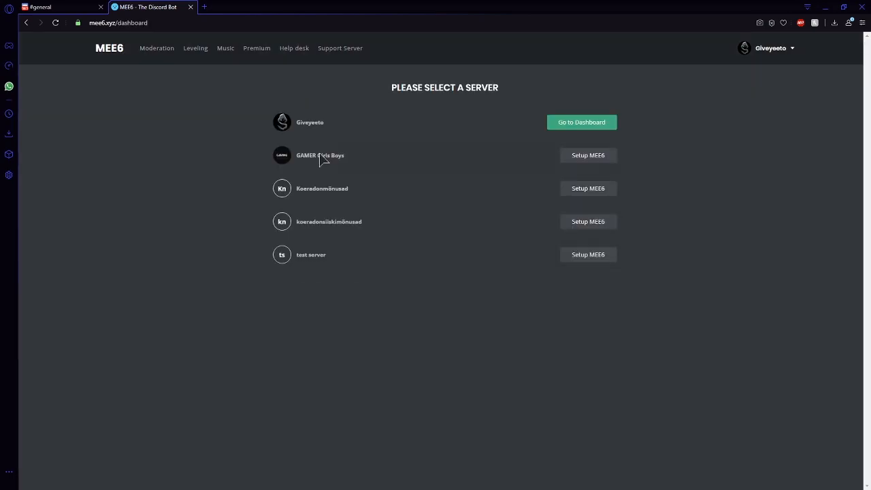
left_click(585, 260)
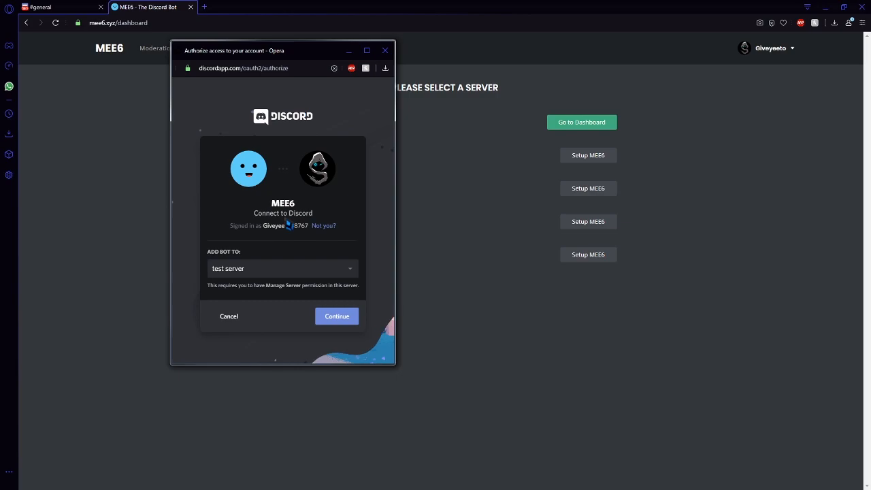
Step: Authorize MEE6 on the test server with all requested permissions and complete the human verification
left_click(337, 319)
scroll(263, 300, "down", 5)
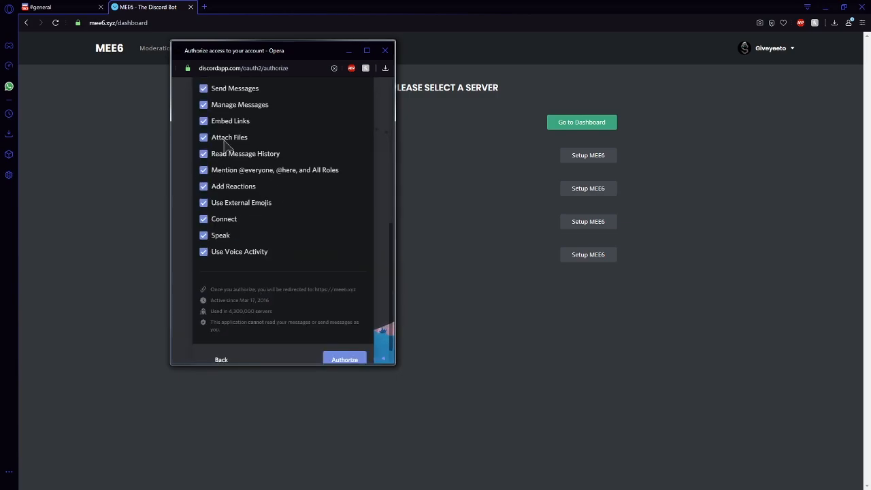
scroll(245, 238, "up", 3)
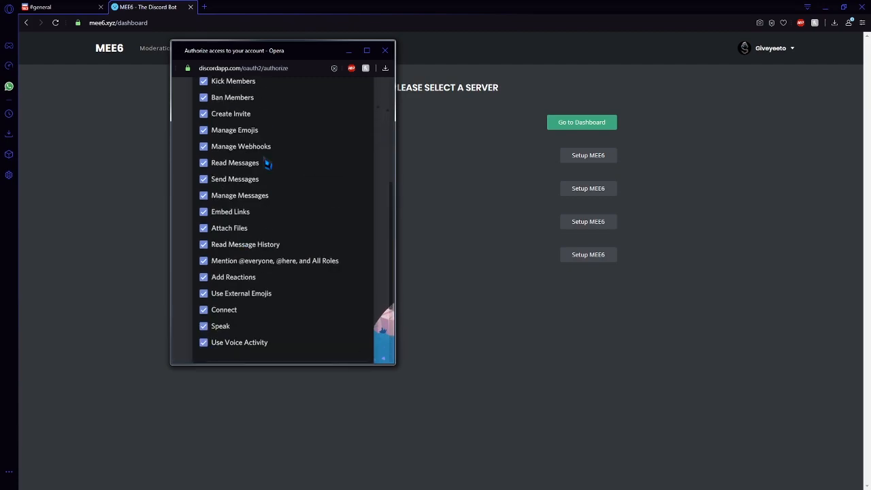
scroll(266, 266, "down", 3)
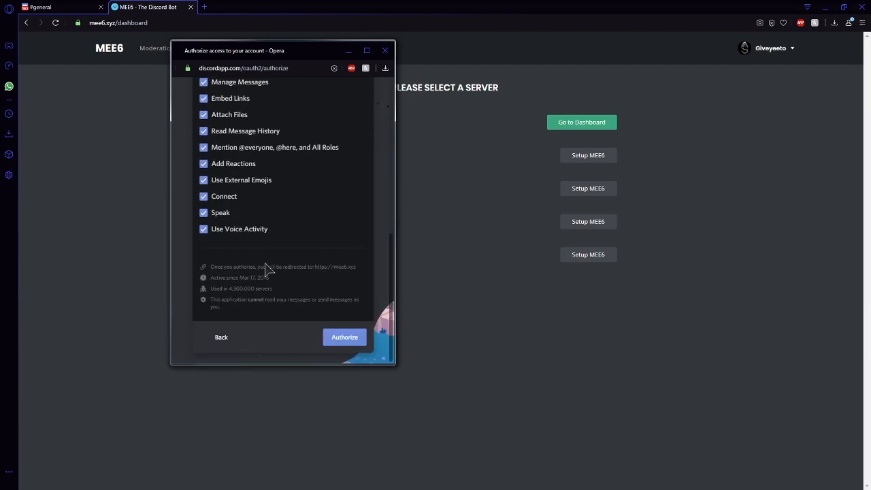
left_click(347, 342)
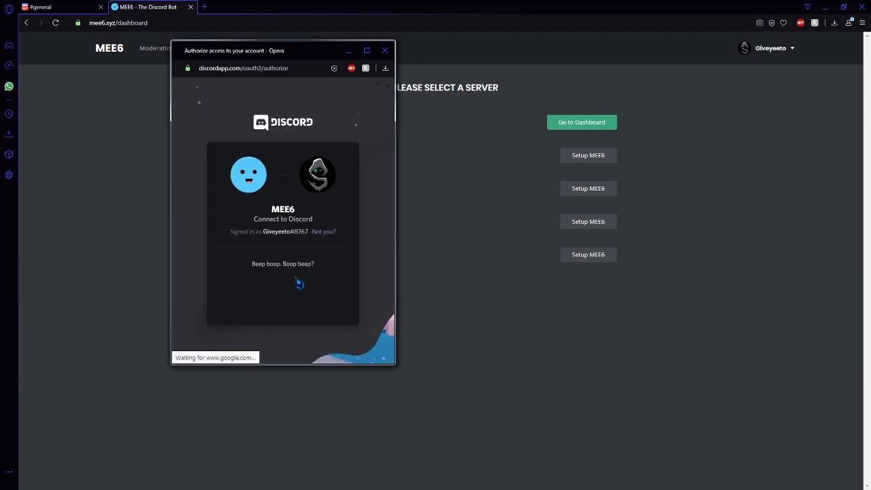
left_click(227, 293)
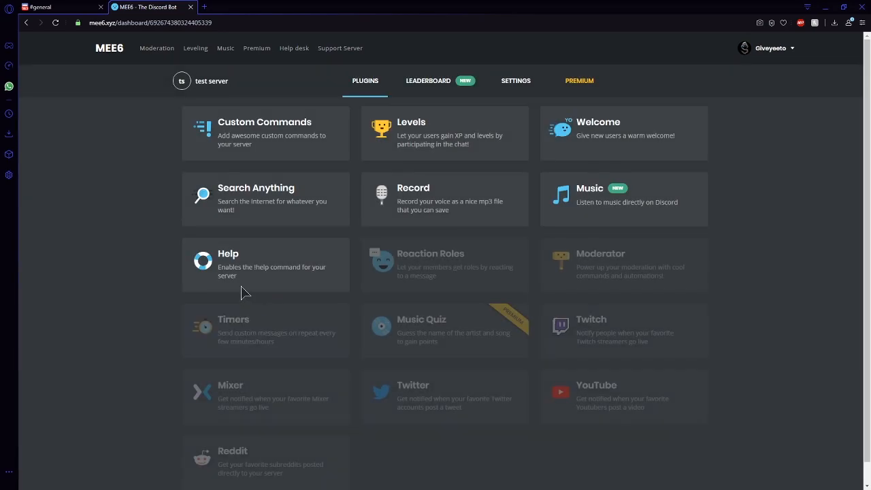
Step: Return to the Discord server and create a new role named "BOT" with the yellow colour
left_click(75, 8)
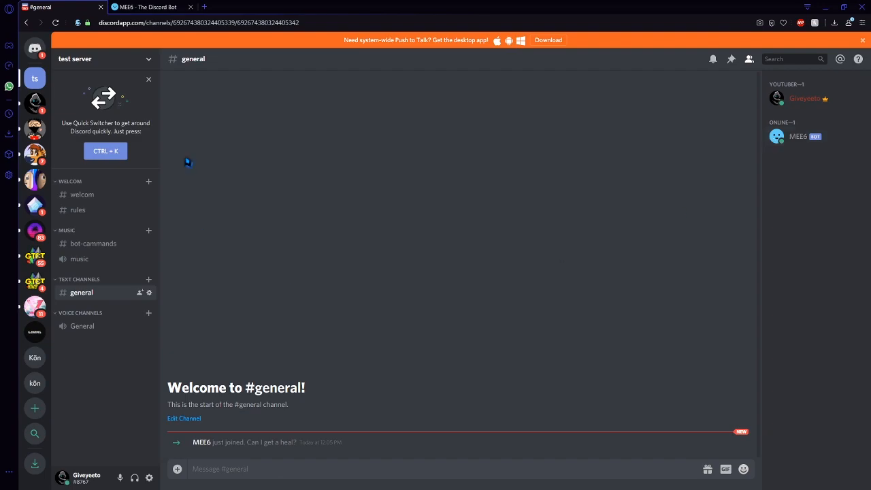
left_click(150, 59)
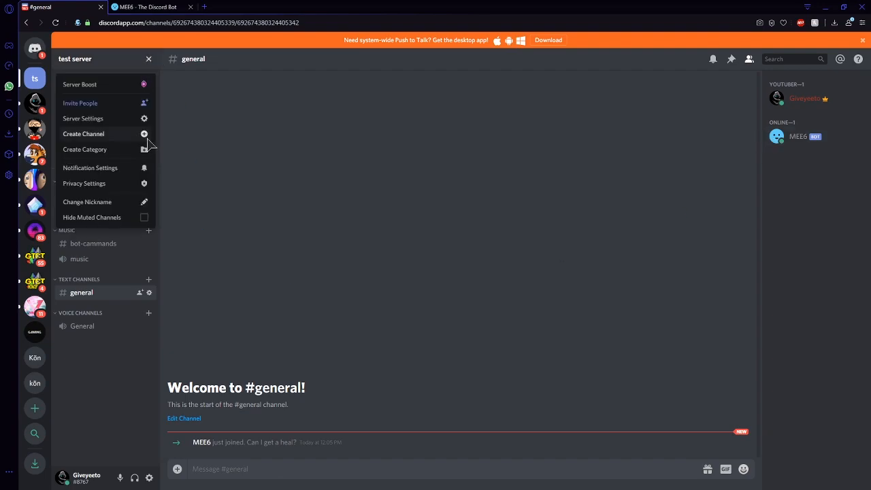
left_click(144, 123)
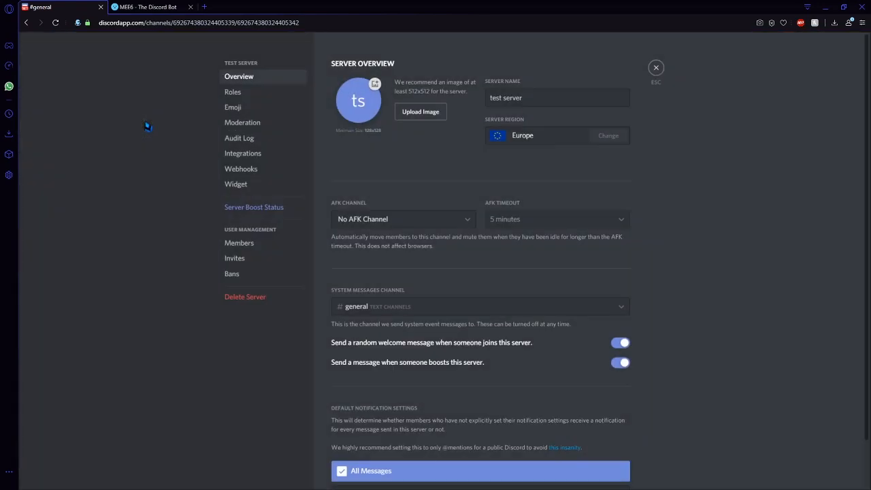
left_click(233, 92)
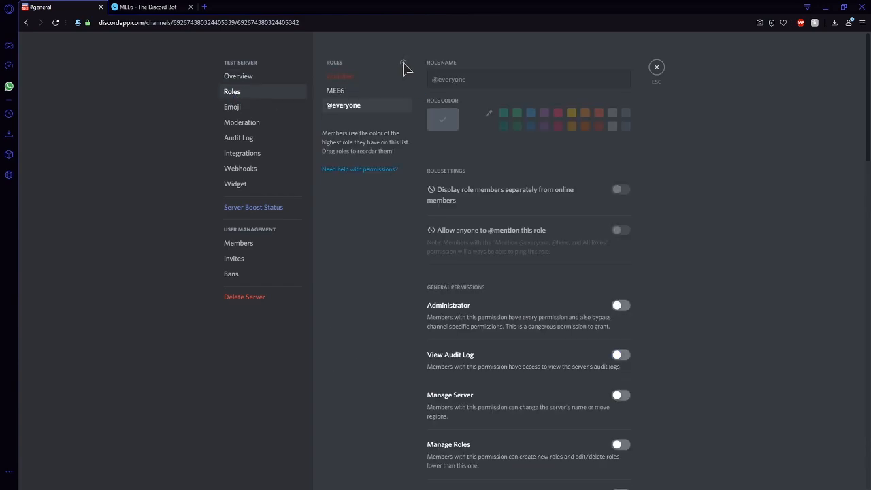
left_click(402, 63)
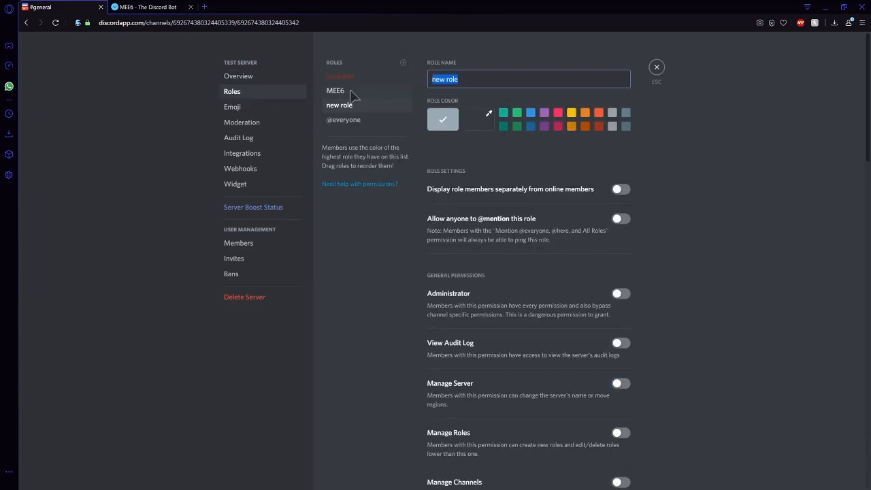
type("BOT")
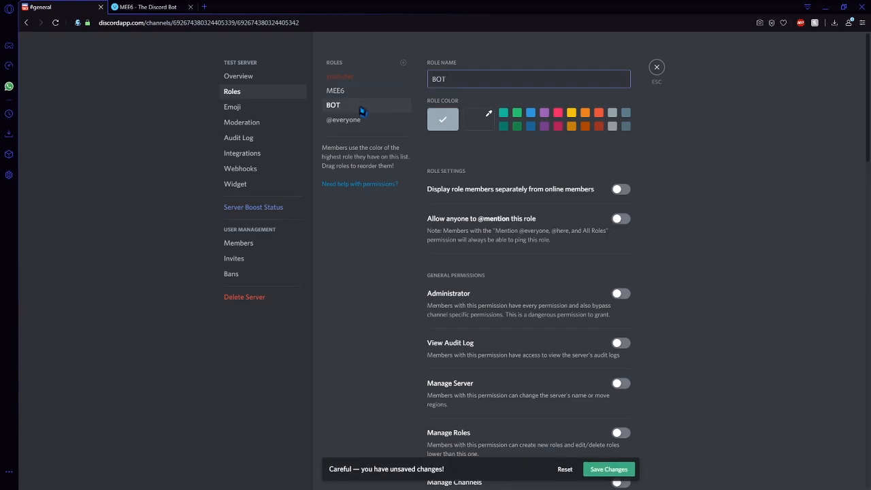
left_click(571, 114)
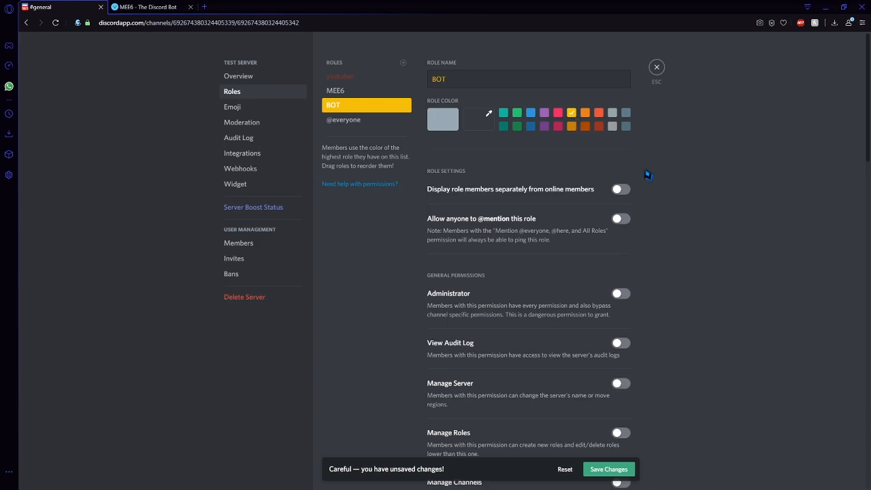
Step: Make the BOT role display separately and mentionable by anyone, and grant it Administrator, View Audit Log, Manage Server and Manage Roles
left_click(621, 190)
left_click(620, 218)
left_click(621, 296)
left_click(620, 343)
left_click(621, 383)
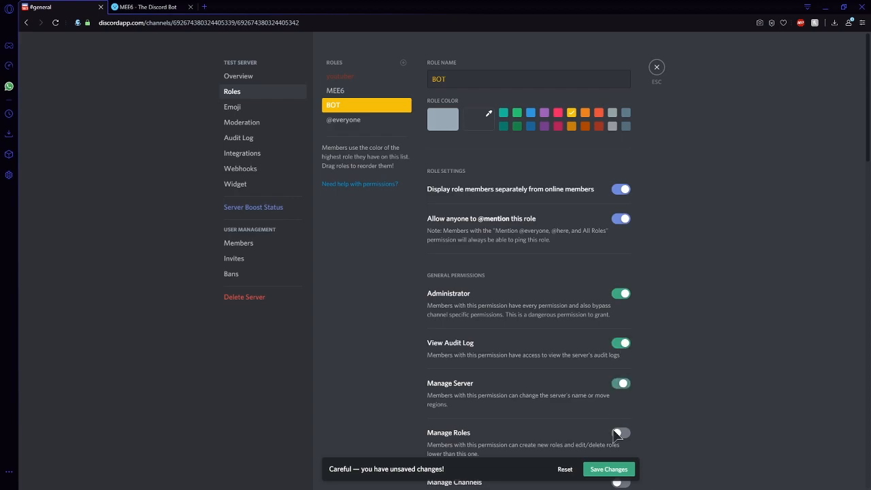
left_click(620, 433)
Step: Grant the BOT role the Manage Channels, Kick Members, Ban Members, Manage Nicknames and Manage Emojis permissions
scroll(629, 429, "down", 1)
scroll(629, 428, "down", 2)
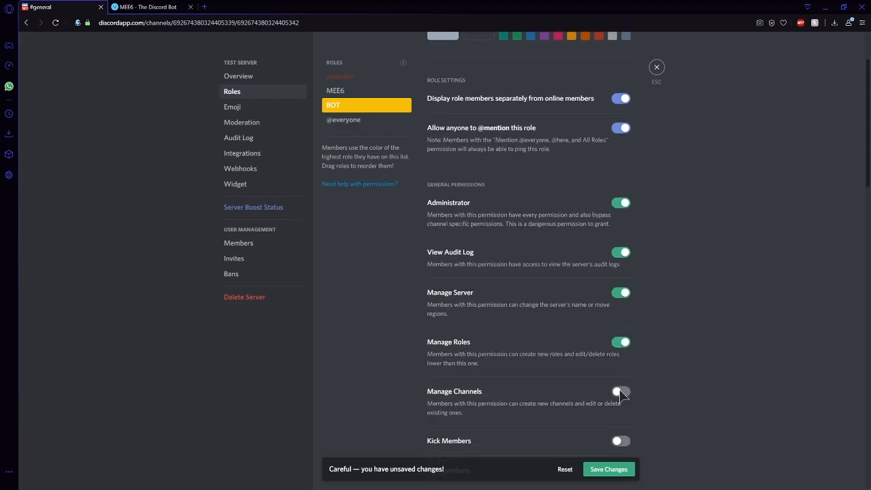
left_click(620, 392)
left_click(620, 442)
scroll(669, 408, "down", 3)
left_click(622, 317)
left_click(621, 288)
left_click(620, 389)
left_click(622, 428)
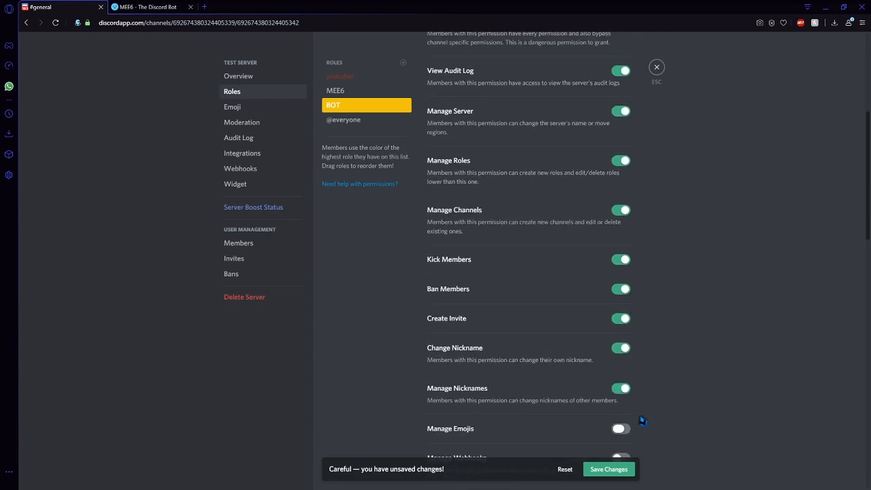
Step: Grant the BOT role the Manage Webhooks and Manage Messages permissions
scroll(643, 416, "down", 2)
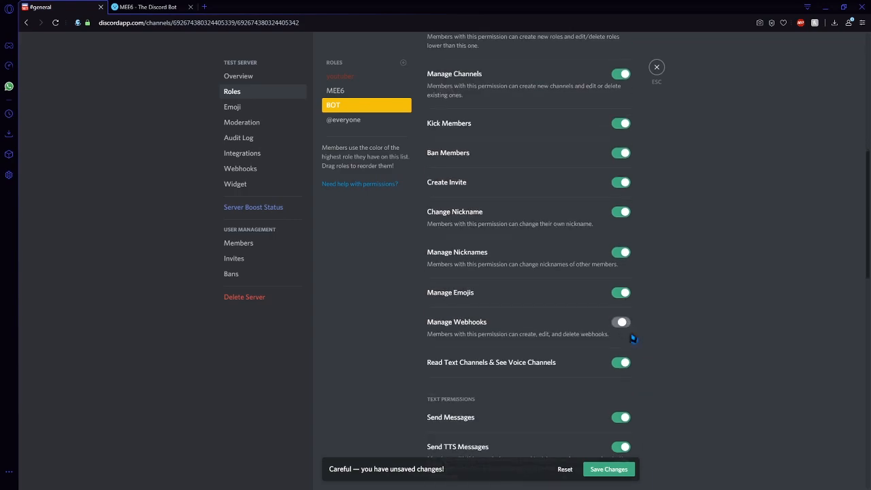
scroll(631, 333, "down", 5)
left_click(621, 188)
Step: Grant the BOT role Mute Members, Deafen Members, Move Members and Priority Speaker, save the changes and close the server settings
scroll(670, 258, "down", 3)
scroll(657, 342, "down", 1)
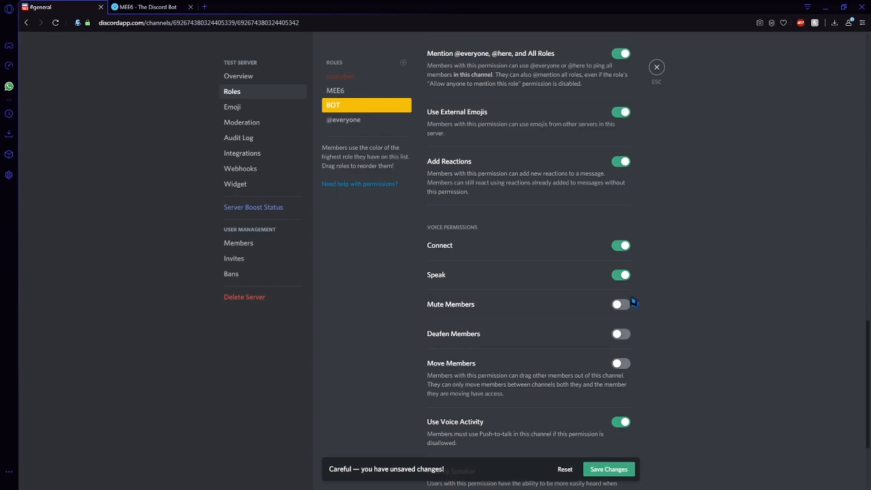
left_click(621, 307)
left_click(621, 335)
left_click(621, 366)
scroll(621, 371, "down", 3)
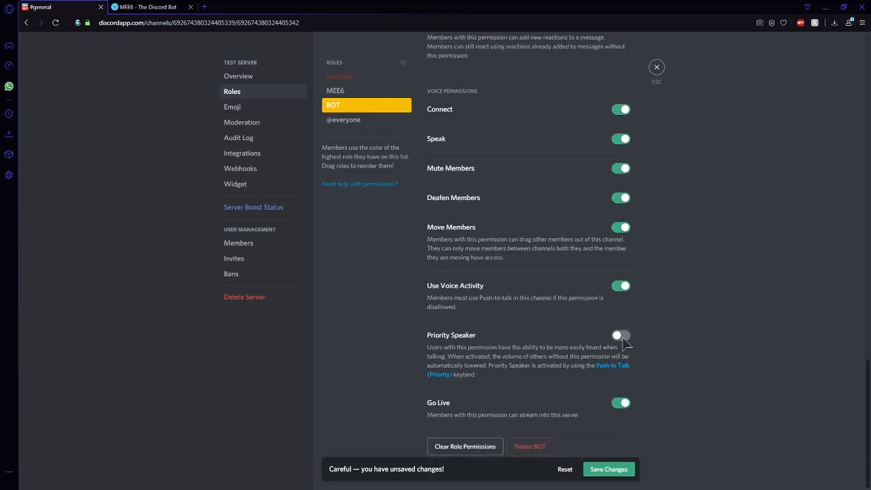
left_click(621, 336)
left_click(596, 474)
scroll(646, 248, "up", 2)
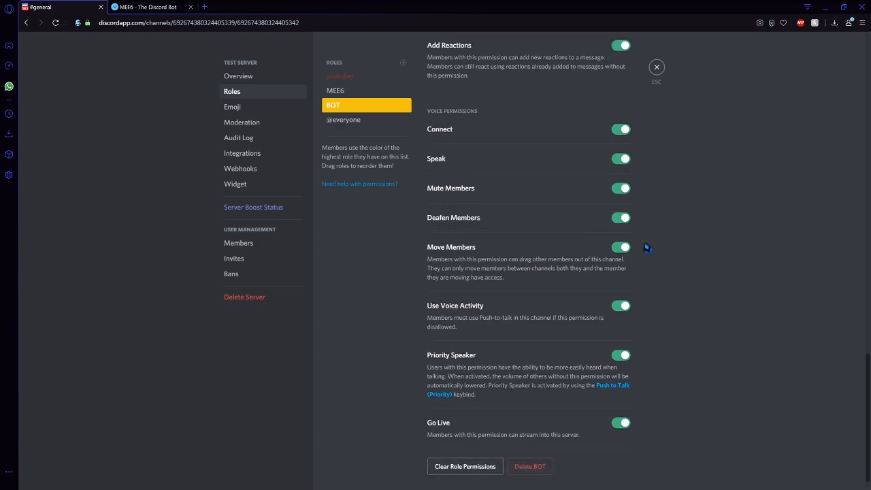
left_click(656, 67)
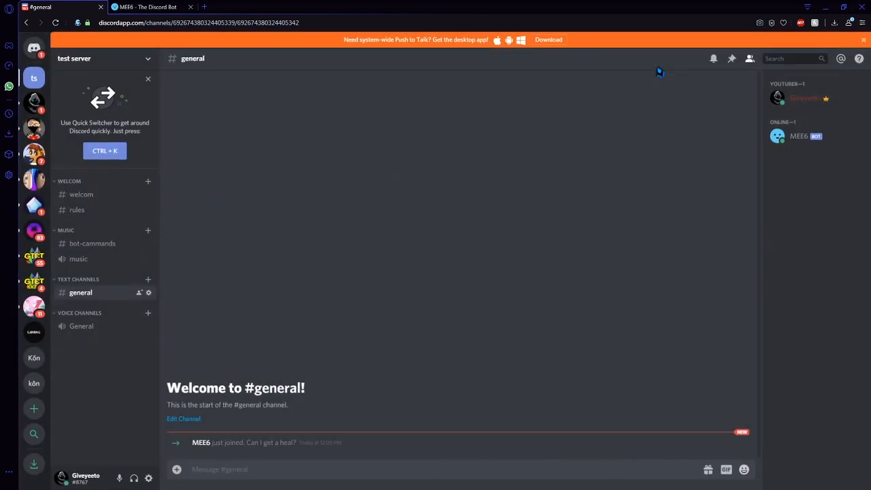
Step: Assign the BOT role to the MEE6 member of the test server
right_click(804, 141)
mouse_move(787, 336)
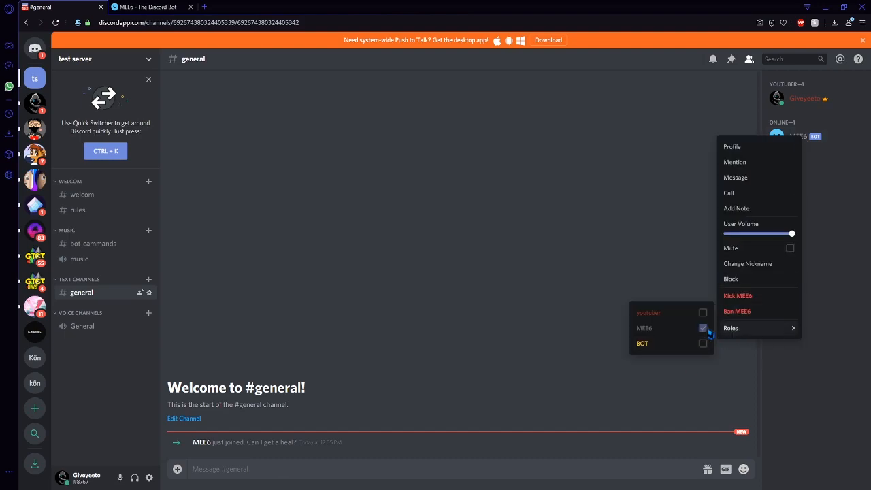
left_click(704, 343)
left_click(847, 250)
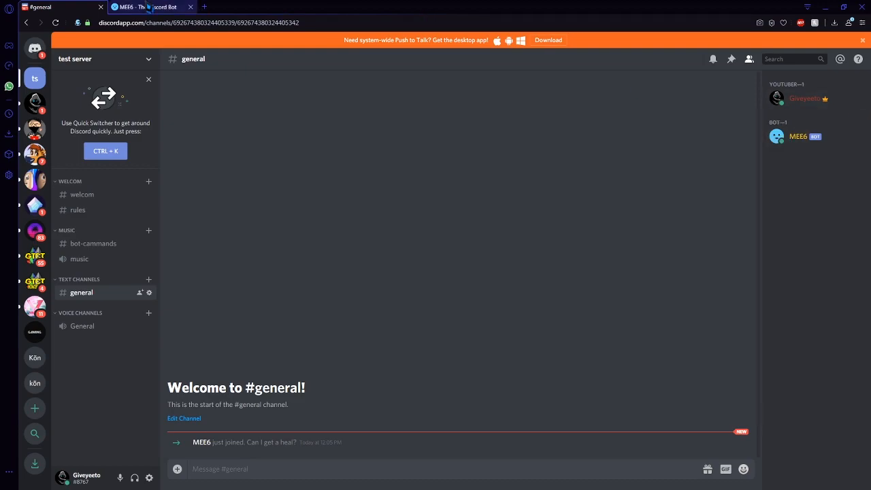
Step: Switch to the MEE6 dashboard and enable the YouTube plugin for the test server
left_click(150, 6)
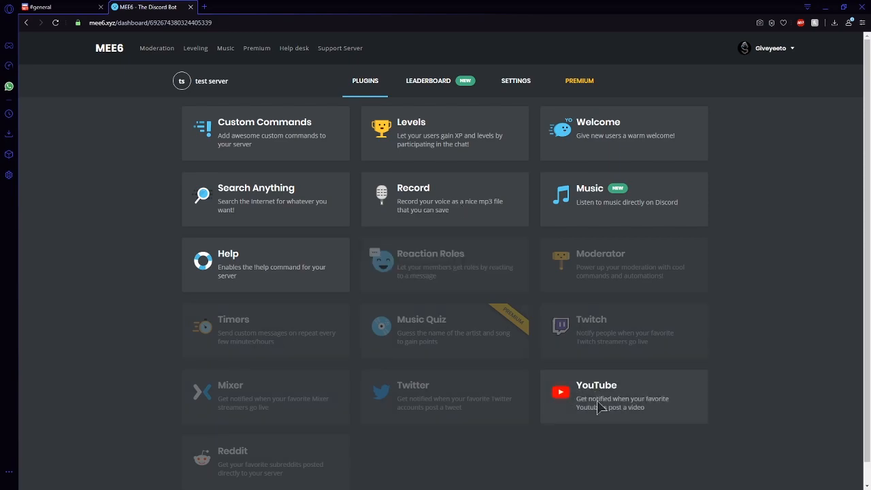
left_click(600, 411)
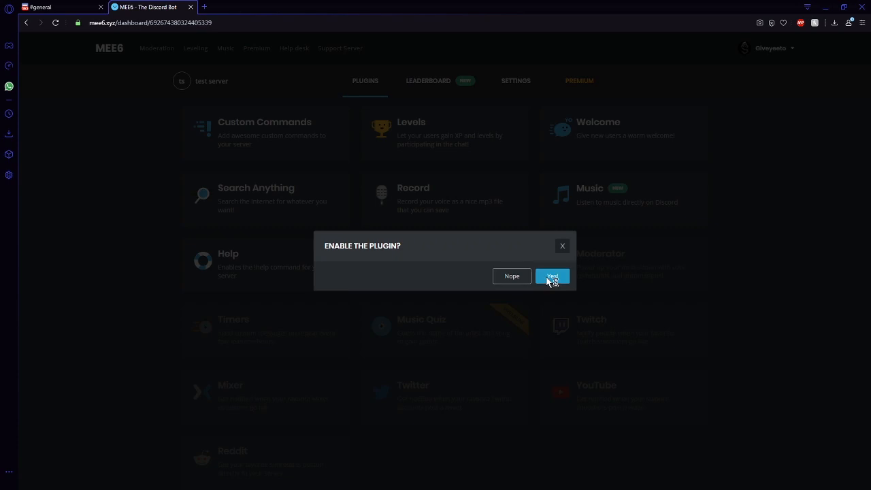
left_click(551, 279)
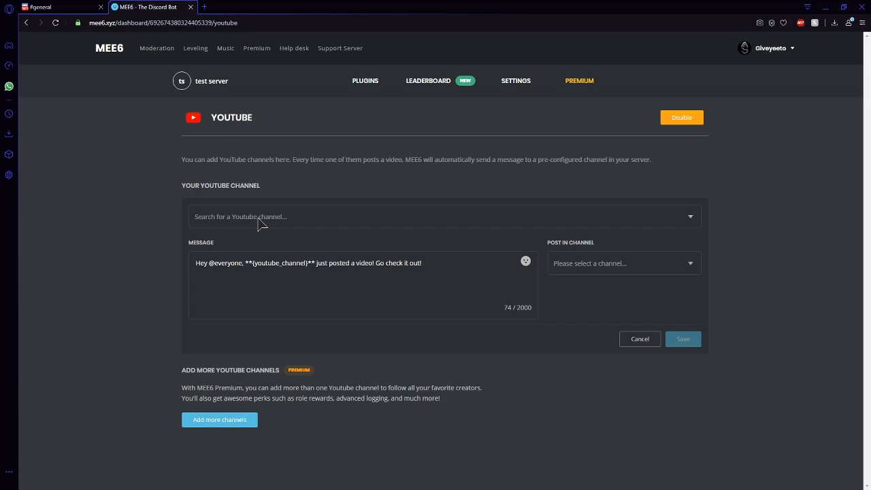
Step: Select the owner's YouTube channel for video notifications, keep the default message, post in the welcom channel and save
type("Giveyeeto")
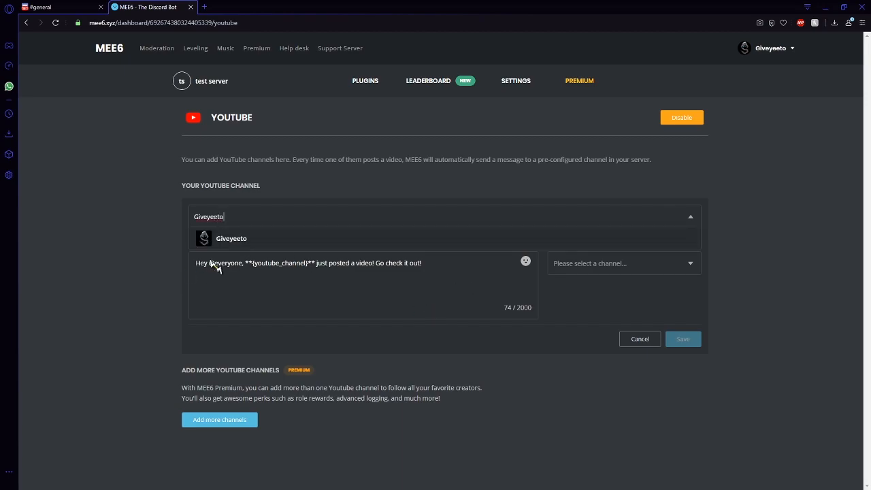
left_click_drag(194, 266, 446, 274)
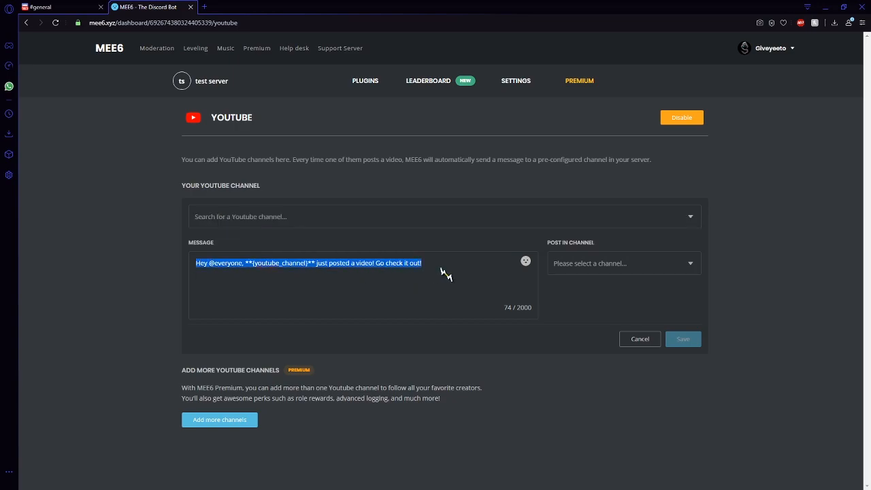
left_click(442, 267)
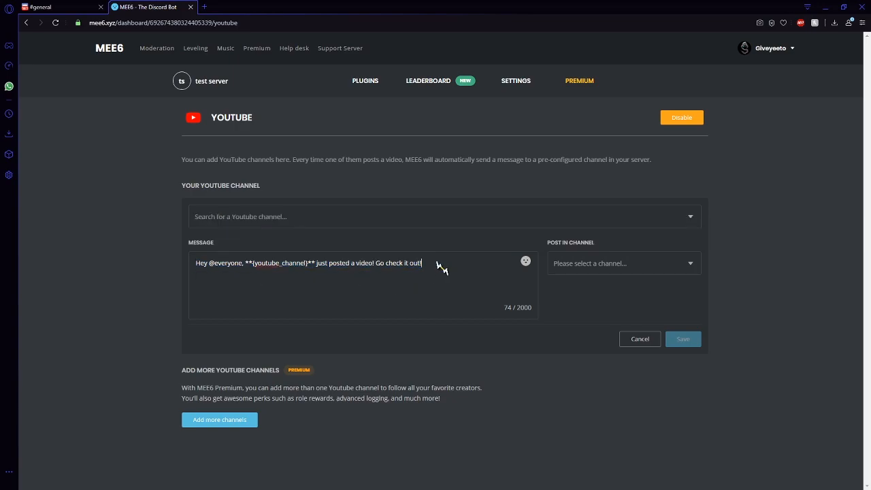
left_click(366, 219)
left_click(291, 241)
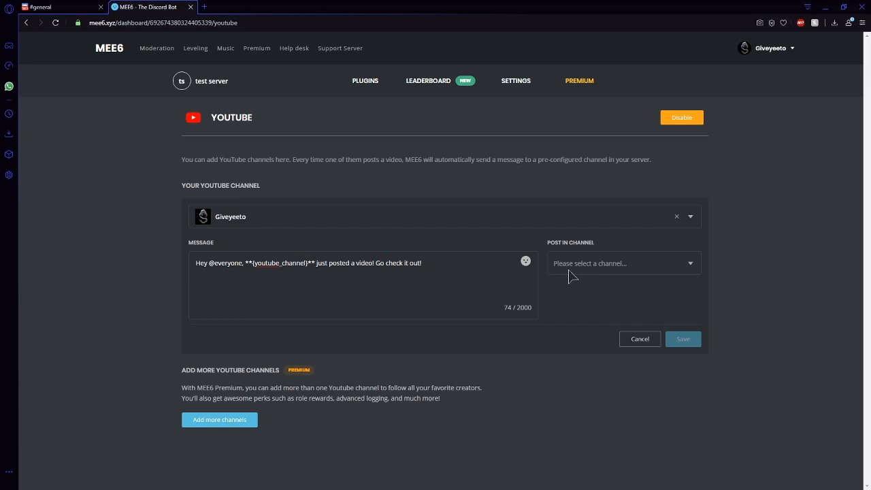
left_click(609, 271)
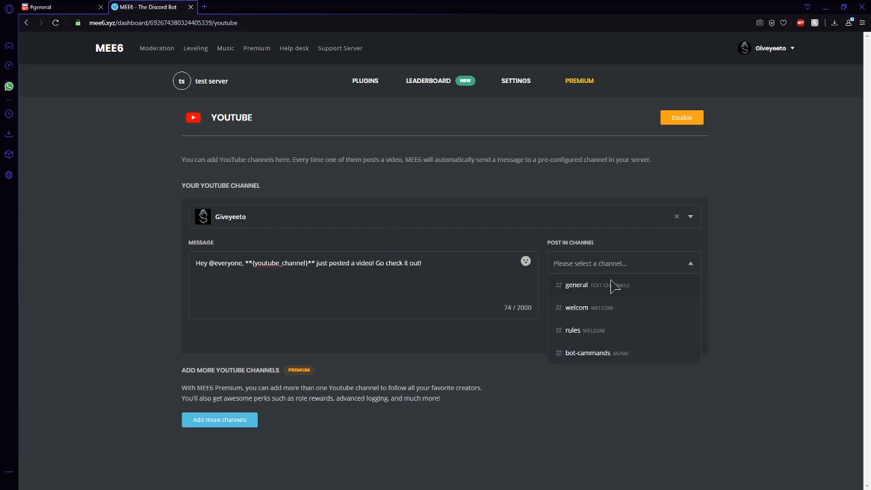
left_click(612, 319)
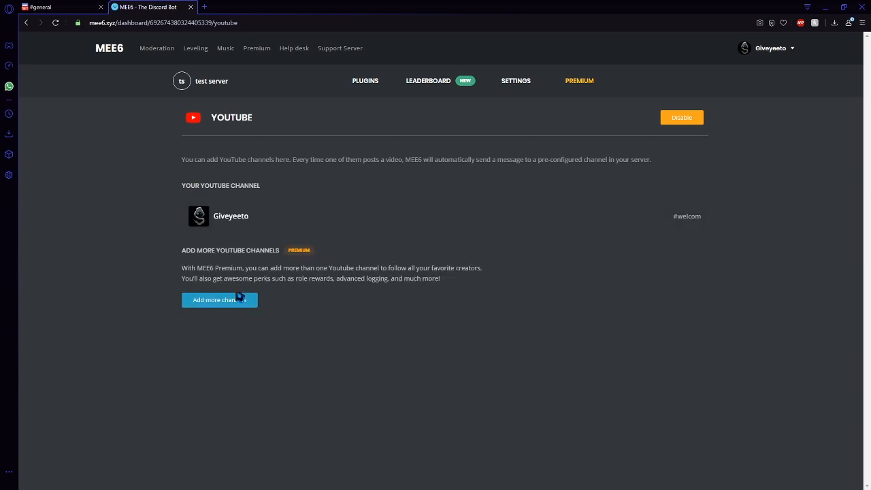
Step: View the MEE6 Premium plans and return to the plugin overview
left_click(298, 250)
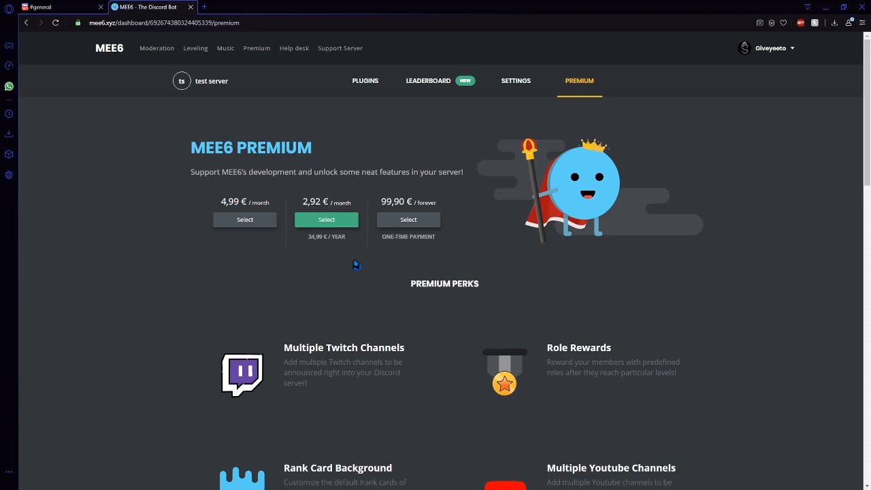
key("alt+Left")
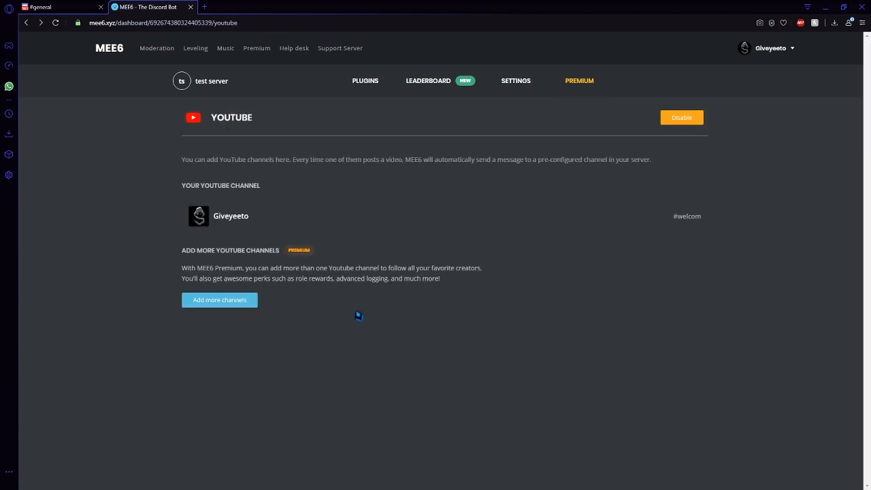
key("alt+Left")
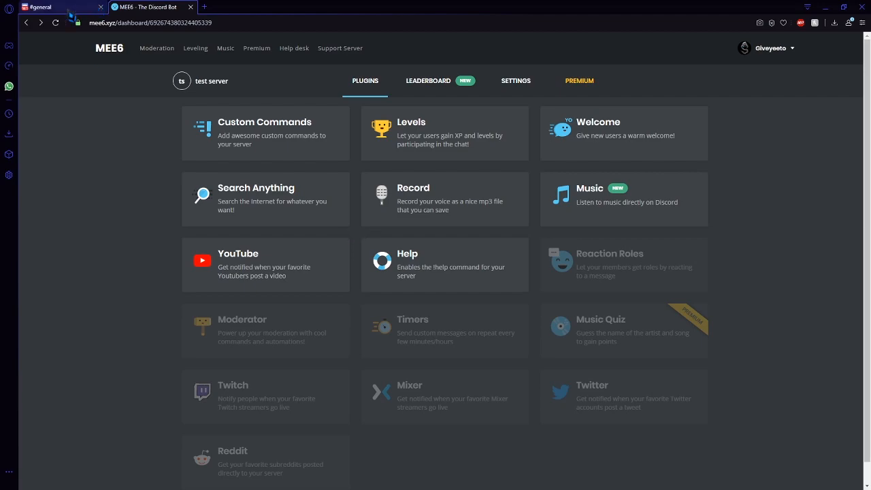
Step: Switch to Discord, check the test server's welcom and general channels, view the bots on the owner's other server, and return to the test server
left_click(51, 7)
left_click(116, 199)
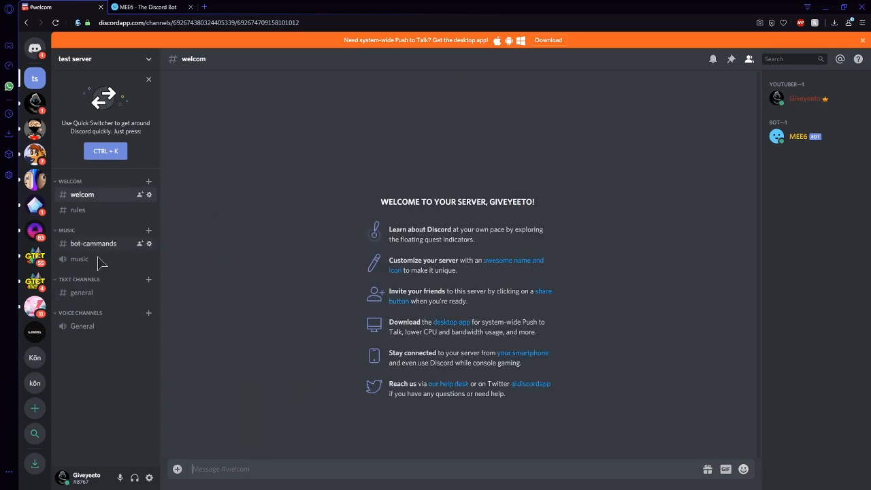
left_click(102, 297)
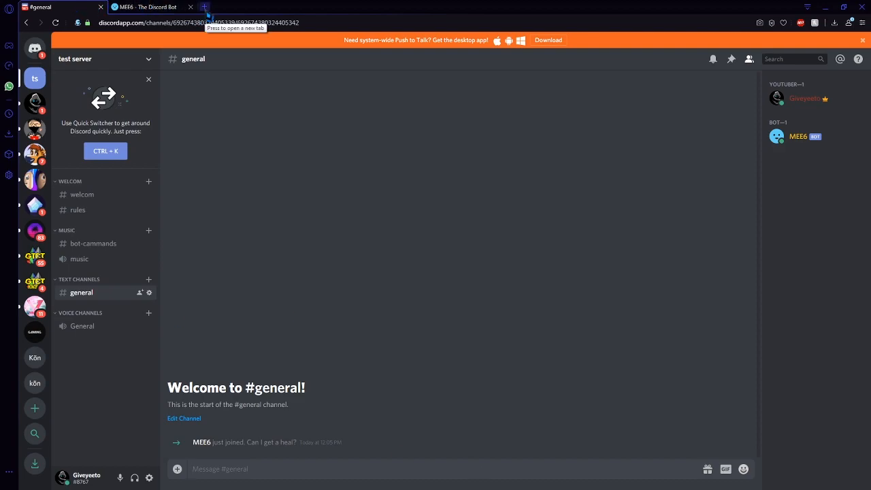
left_click(35, 102)
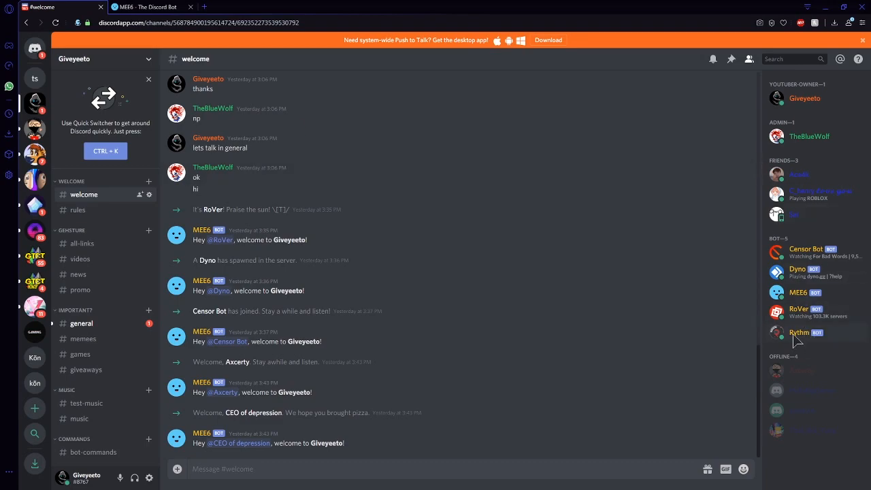
left_click(35, 79)
Step: Search the web for "rythm bot" in a new browser page
left_click(205, 7)
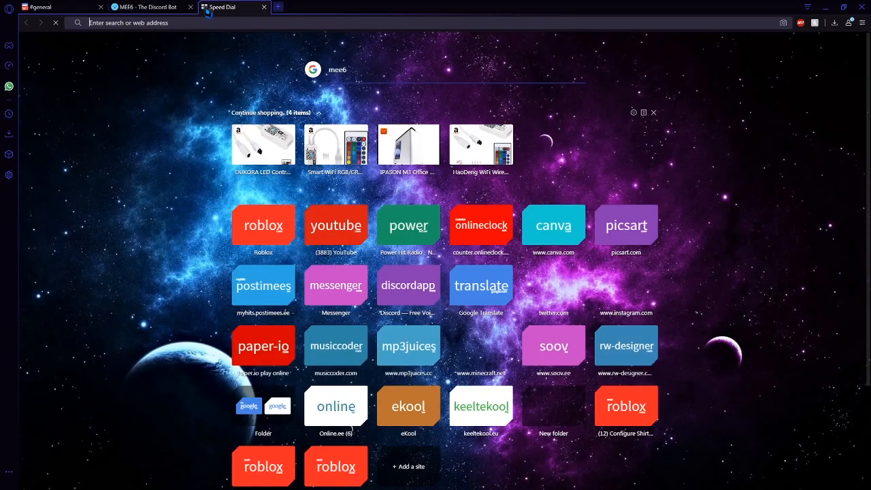
left_click(354, 74)
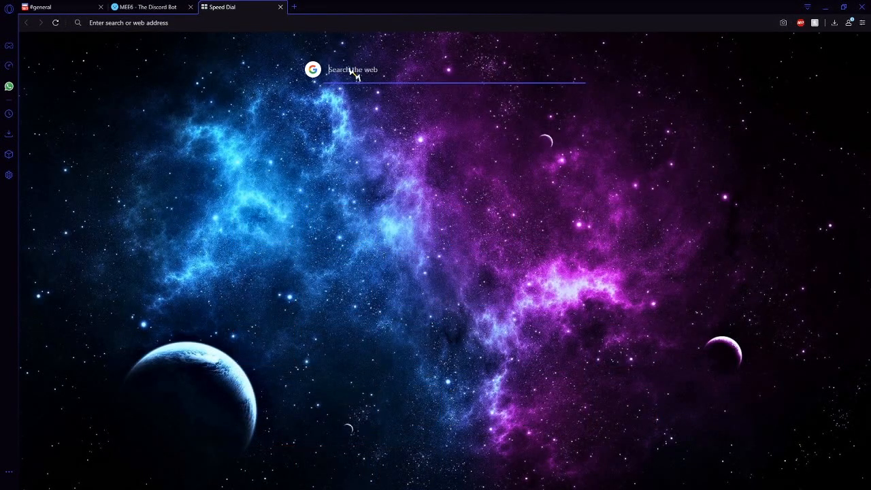
type("rith")
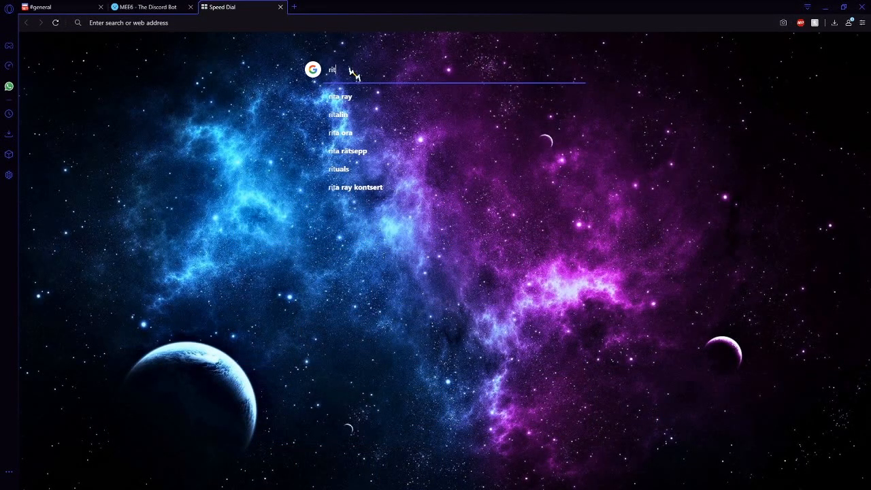
key("BackSpace")
key("BackSpace")
key("BackSpace")
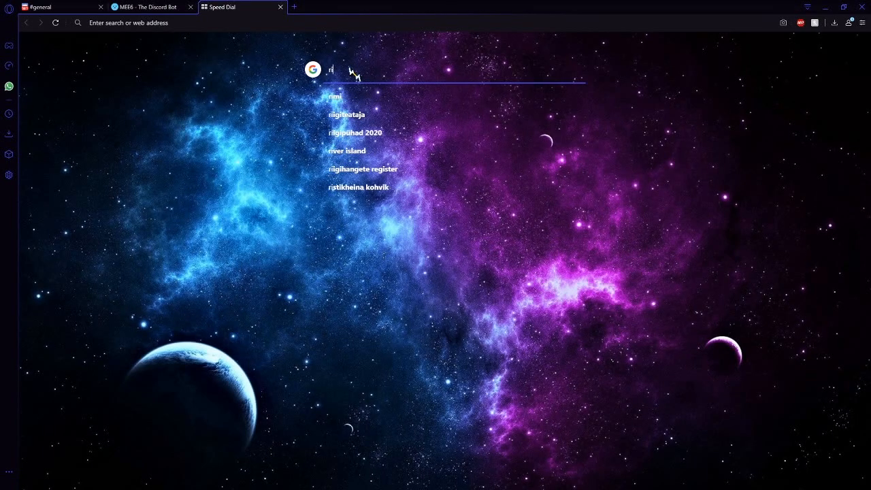
type("ythm ")
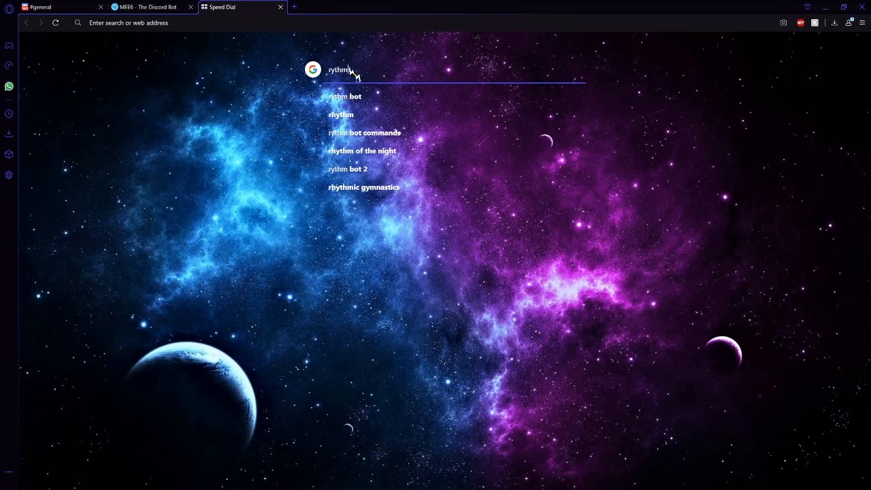
type("bot")
key("Return")
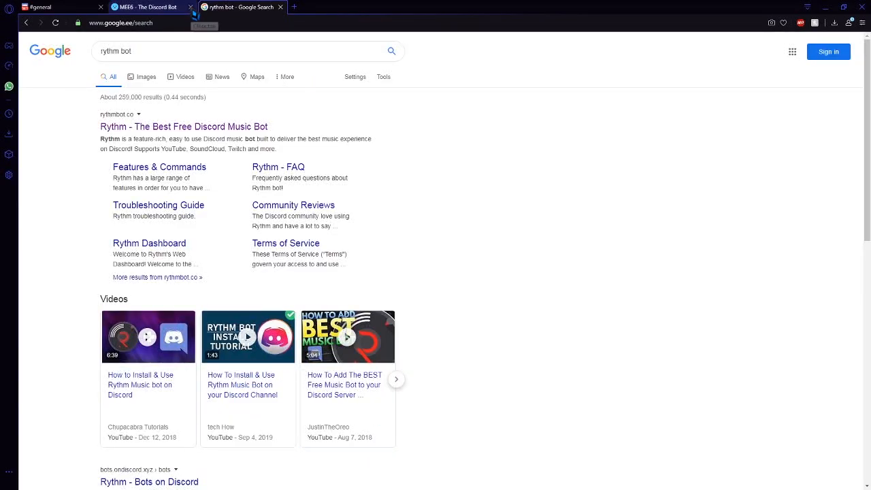
Step: Close the MEE6 page, open the Rythm website from the search results and start adding Rythm to Discord
left_click(190, 7)
left_click(177, 127)
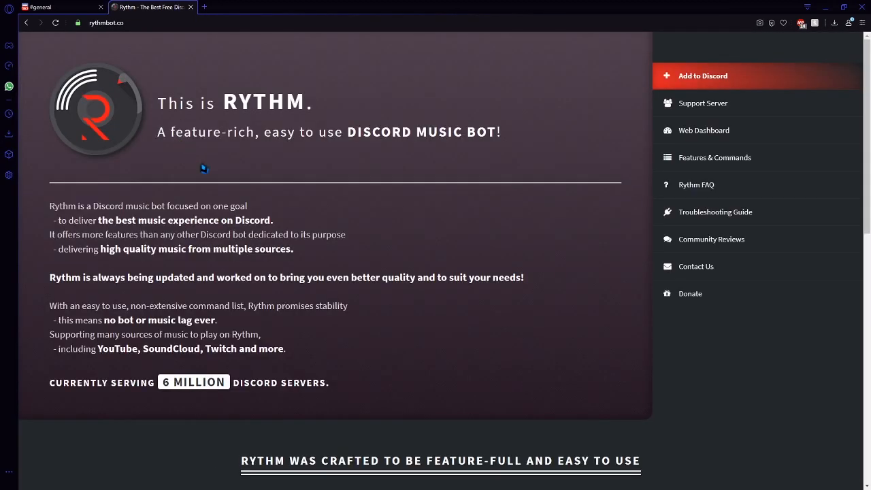
left_click(678, 74)
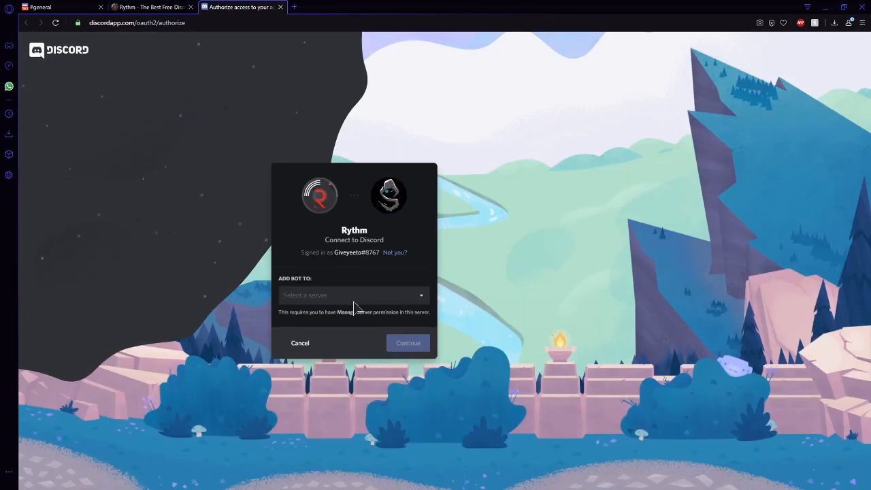
Step: Authorize Rythm on test server with the Administrator permission and complete the human check
left_click(358, 297)
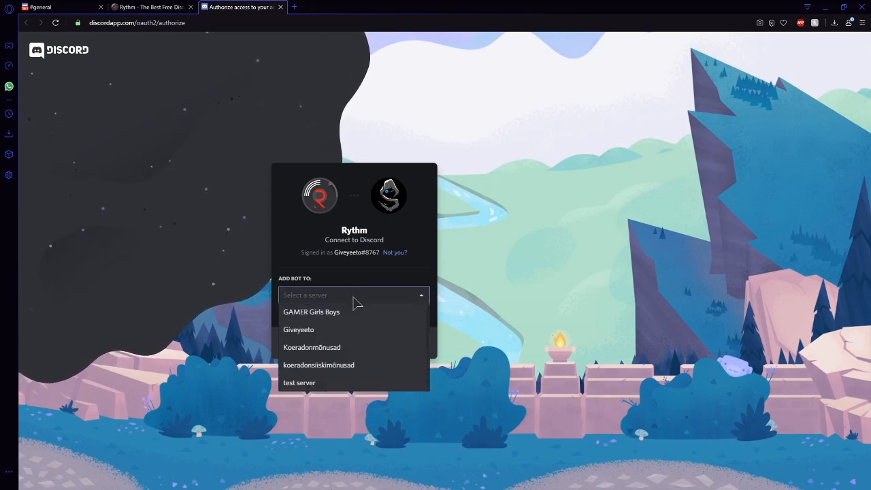
left_click(333, 385)
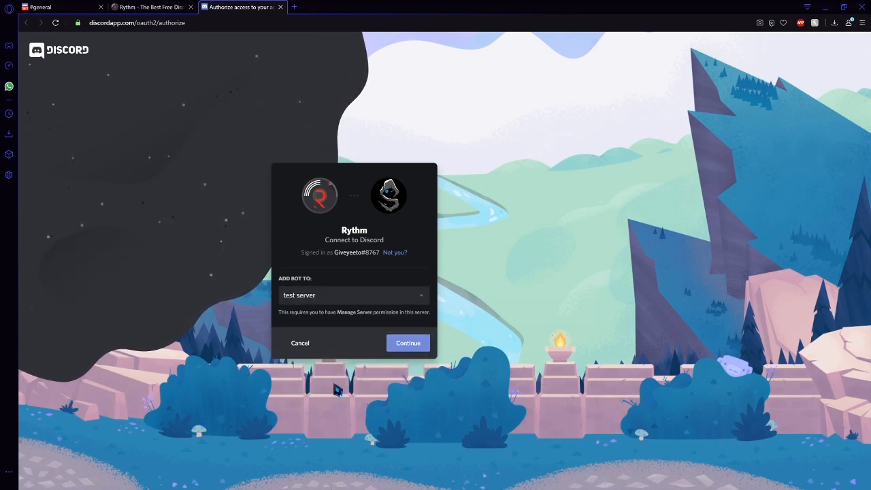
left_click(406, 347)
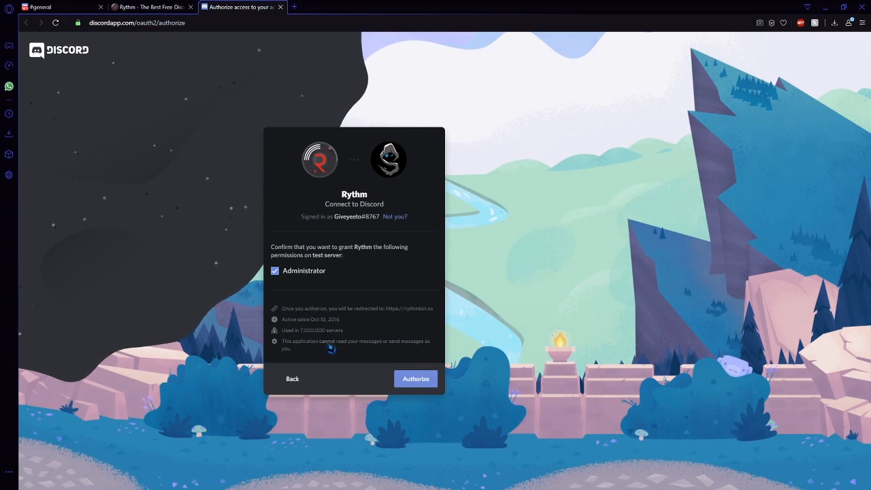
left_click(414, 384)
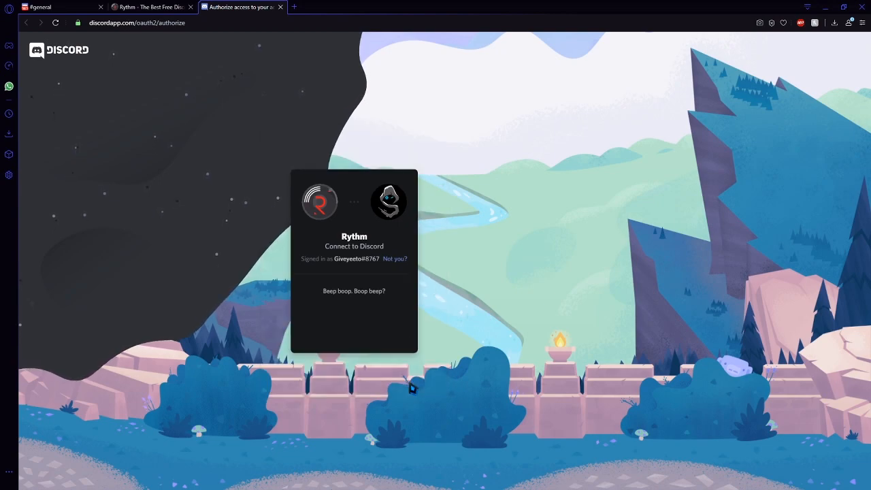
left_click(297, 320)
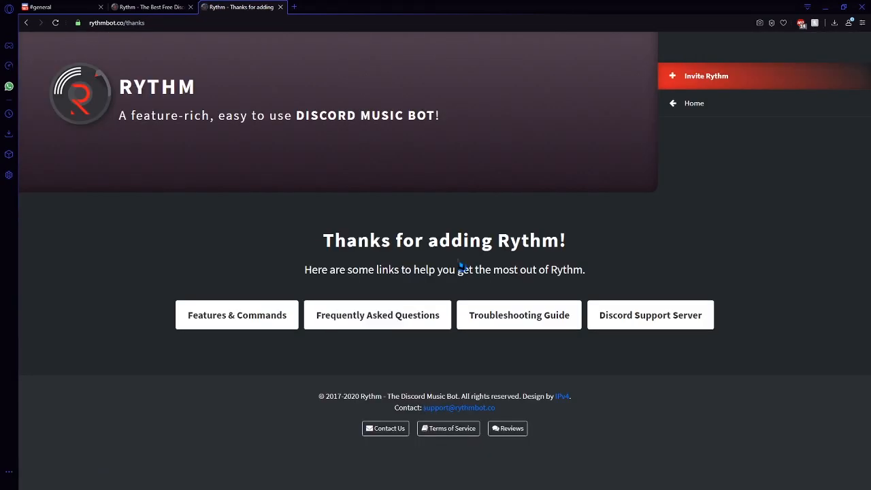
Step: Close the Rythm pages and check the welcom and general channels of the test server
left_click(279, 7)
left_click(191, 9)
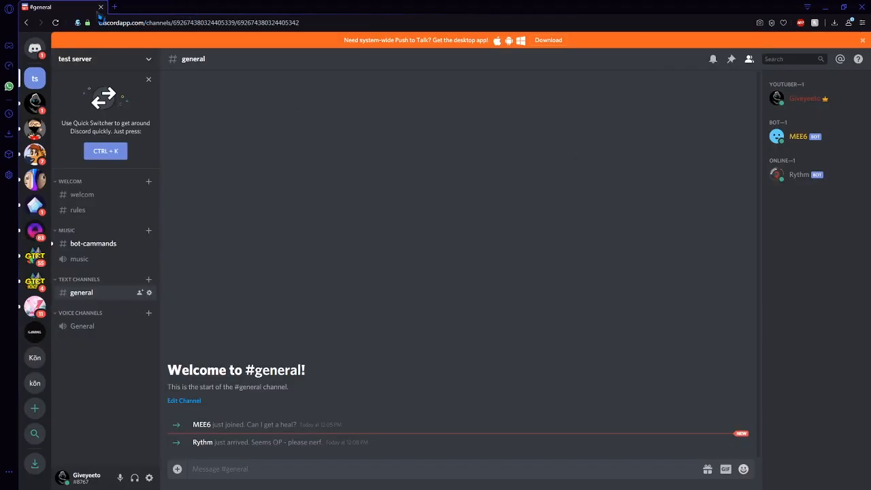
left_click(96, 197)
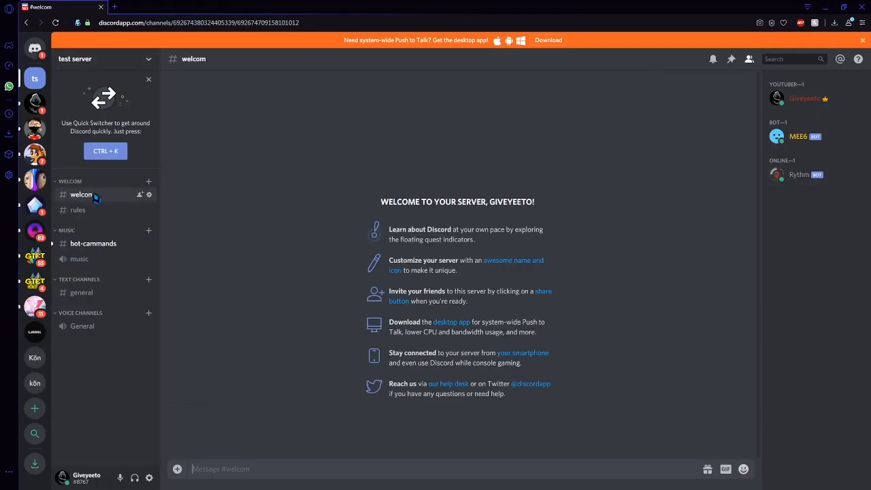
left_click(98, 297)
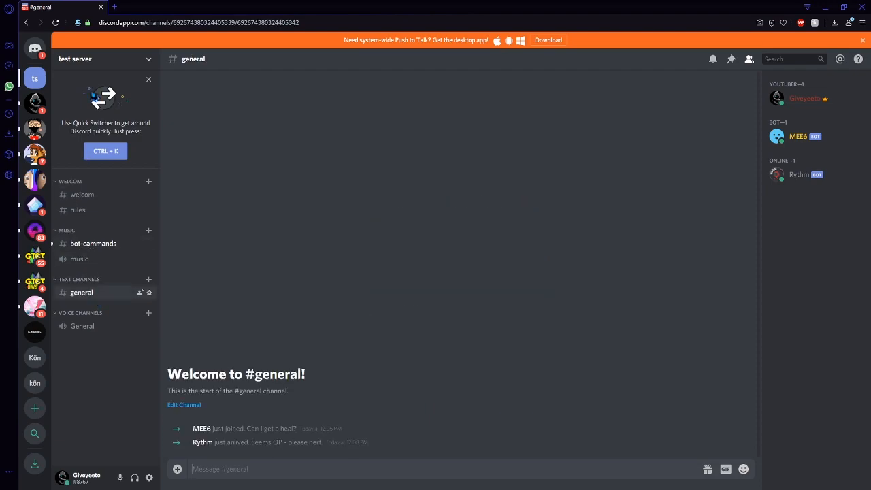
Step: Search the web for "mee6" in a new browser page and open the MEE6 website from the results
left_click(114, 6)
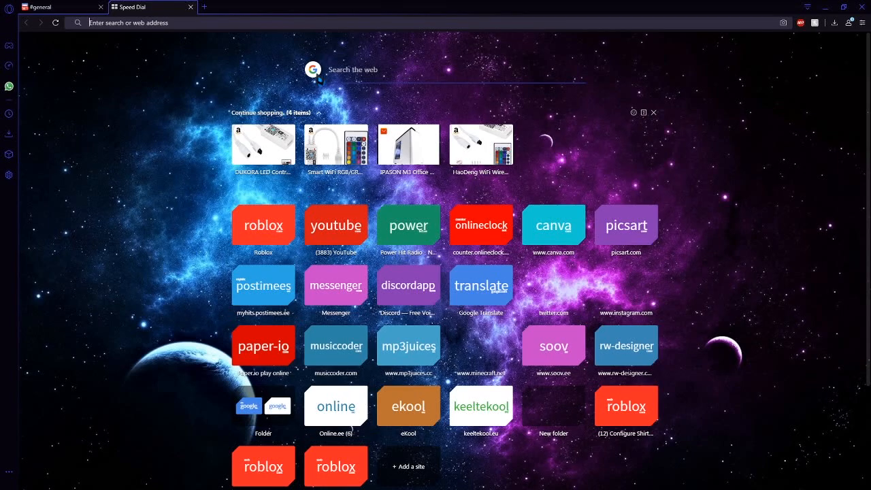
left_click(340, 77)
type("m")
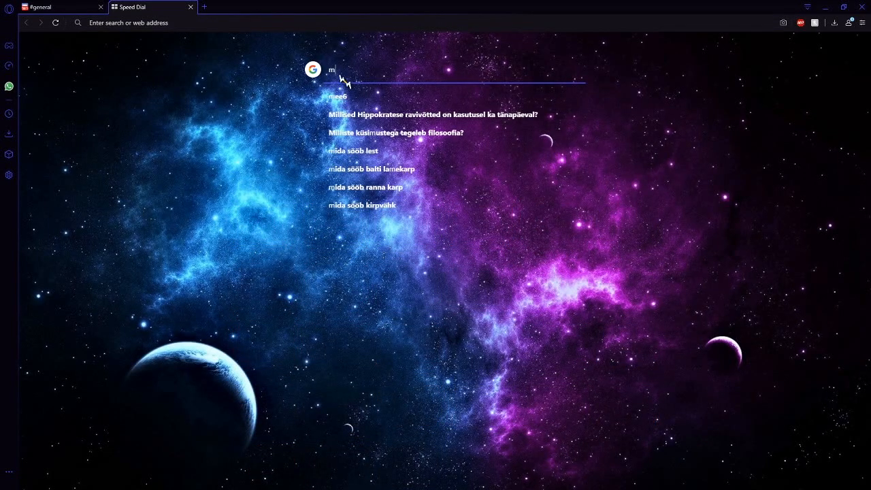
type("ee6")
key("Return")
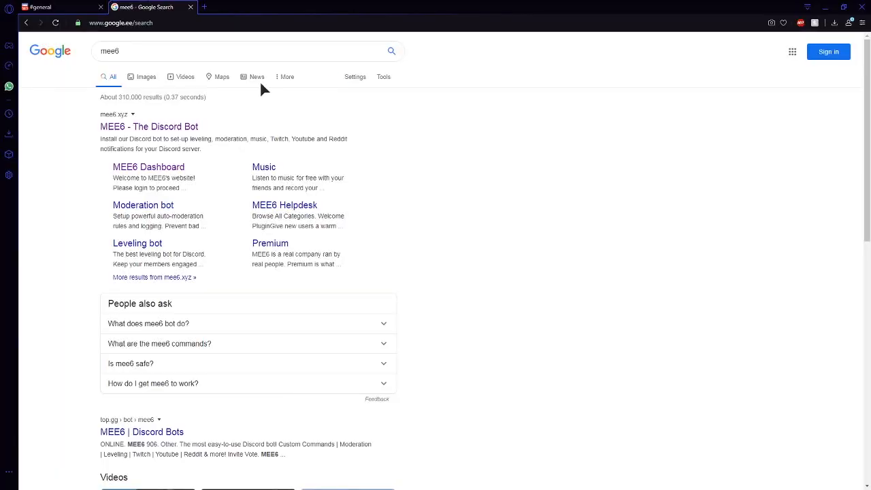
left_click(136, 126)
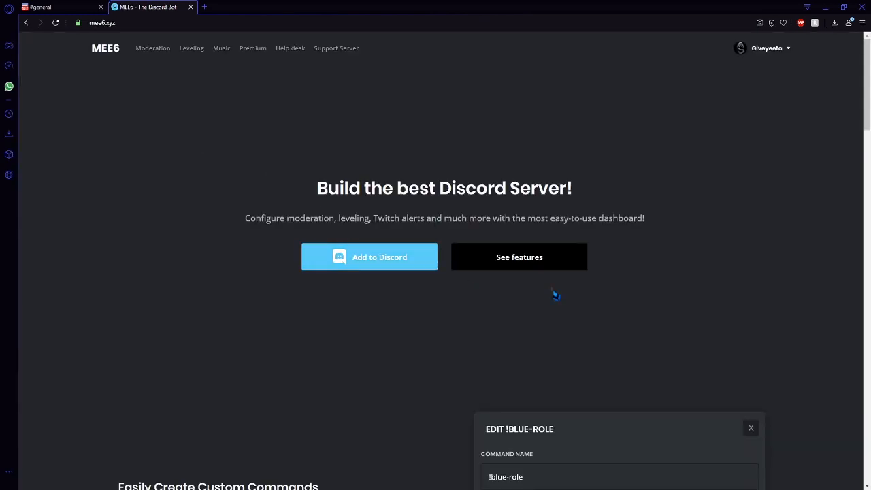
Step: Go to the MEE6 dashboard of test server and open its Welcome plugin
scroll(555, 294, "down", 4)
scroll(557, 299, "up", 4)
left_click(397, 266)
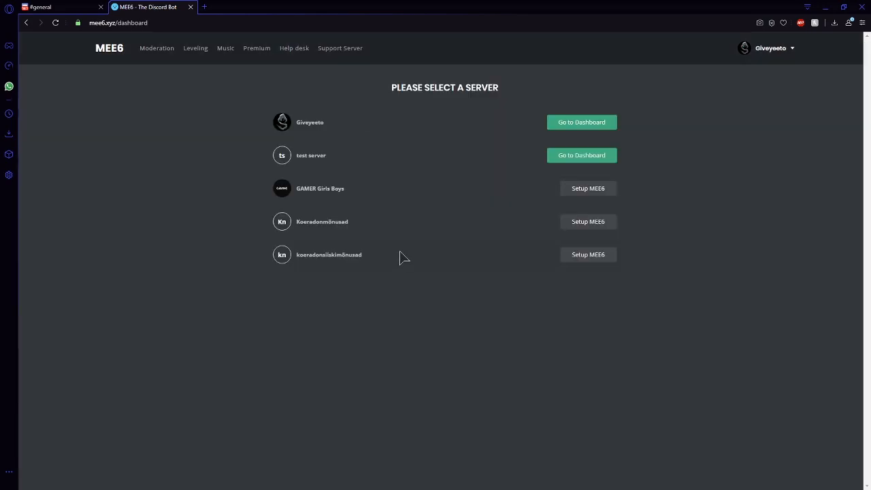
left_click(565, 163)
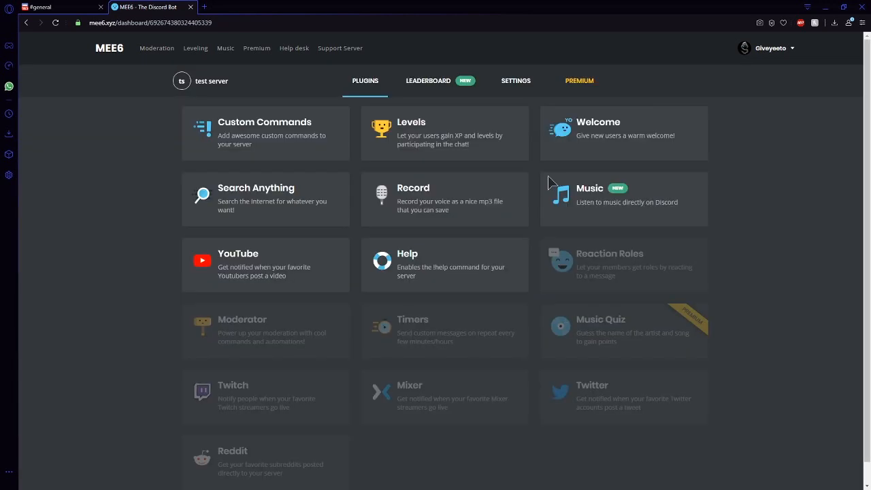
left_click(610, 149)
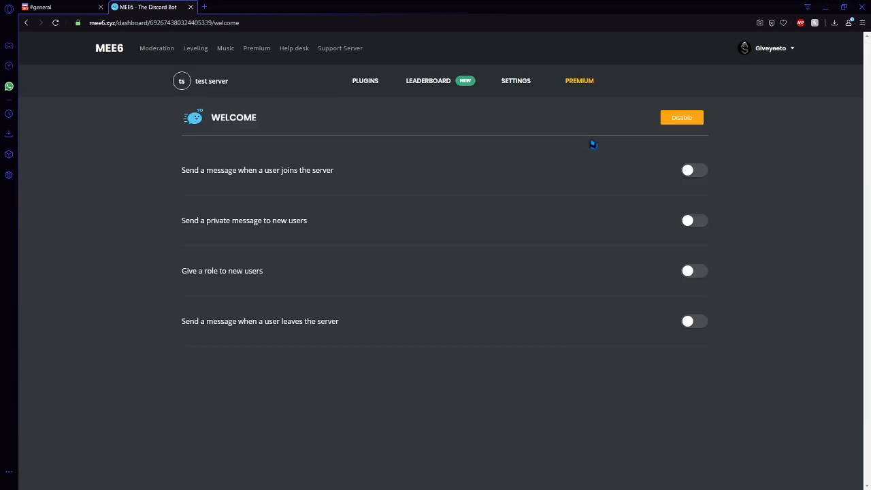
Step: Enable the message sent when a user joins, set its channel to welcom and save the changes
left_click(689, 171)
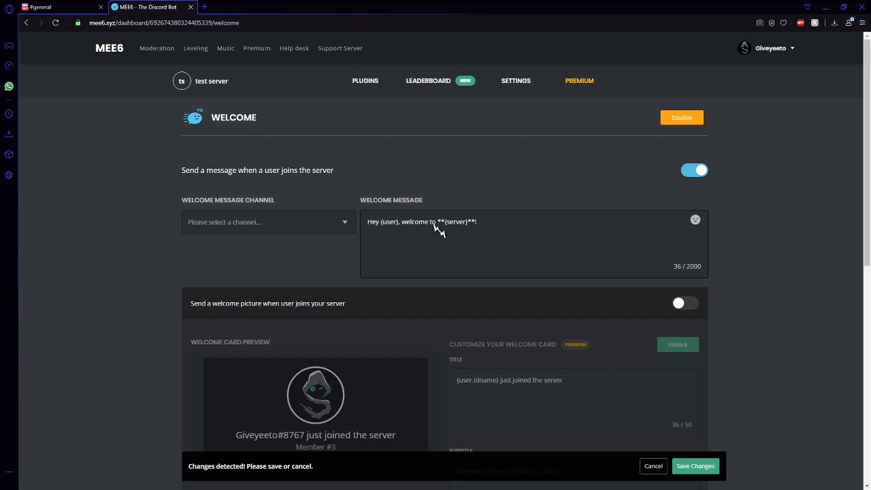
scroll(524, 241, "down", 1)
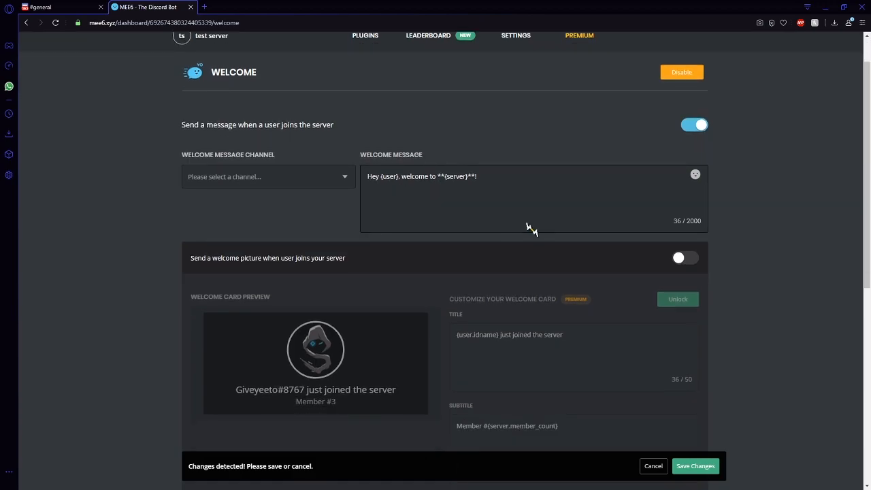
scroll(531, 229, "down", 1)
left_click(696, 466)
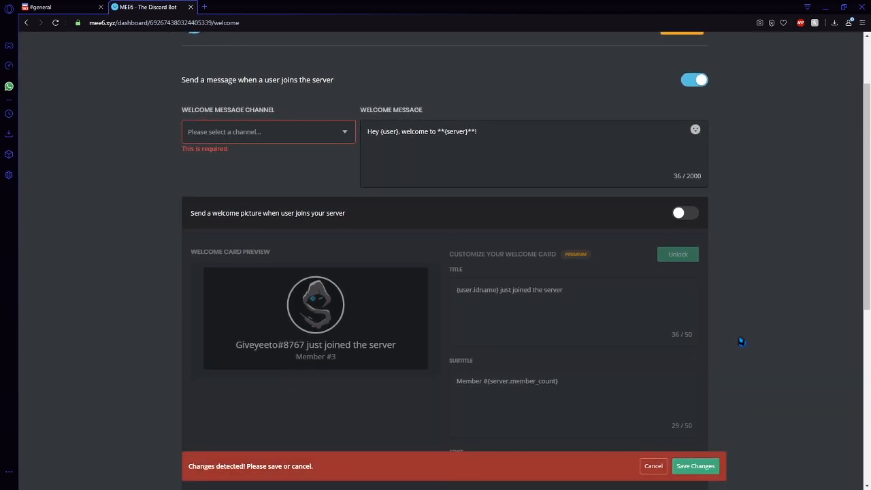
scroll(742, 342, "up", 2)
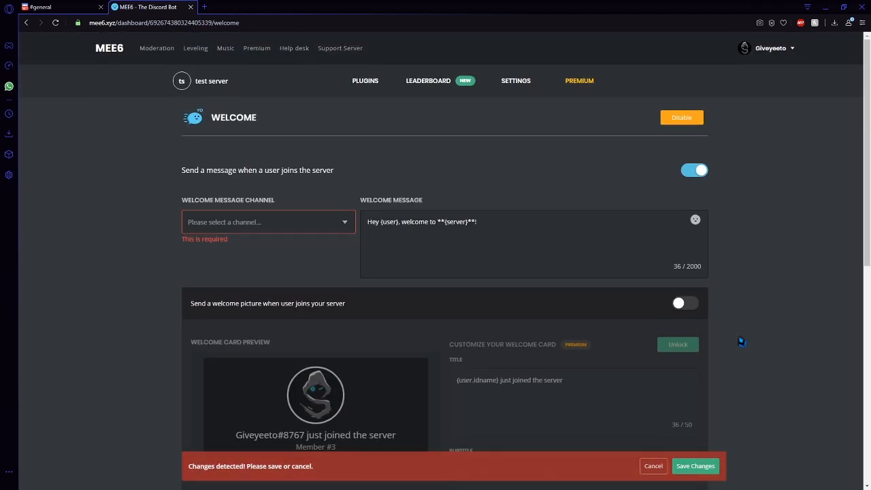
left_click(247, 230)
left_click(247, 270)
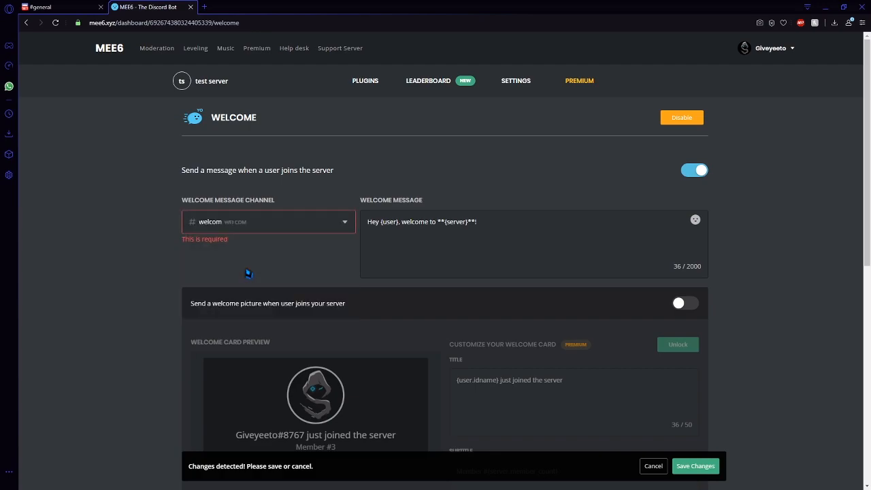
left_click(695, 468)
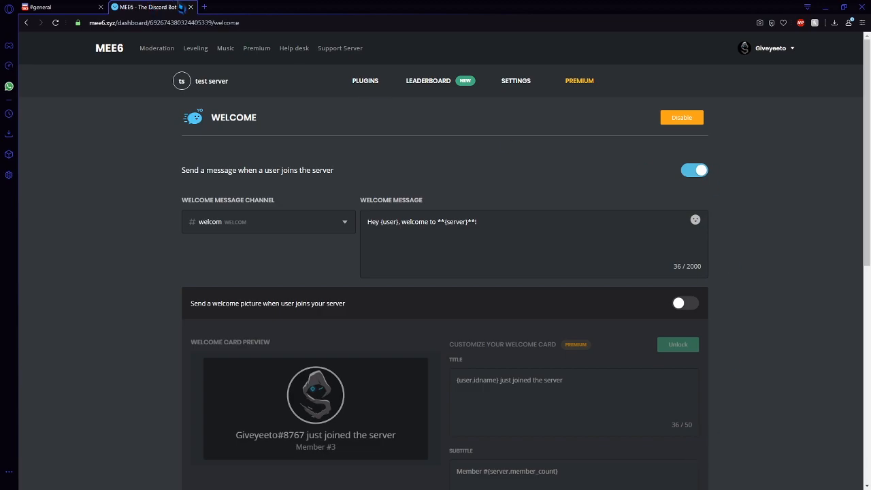
Step: Try out a command starting with "!" in the bot-cammands channel of Discord while joined to the music voice channel
left_click(78, 8)
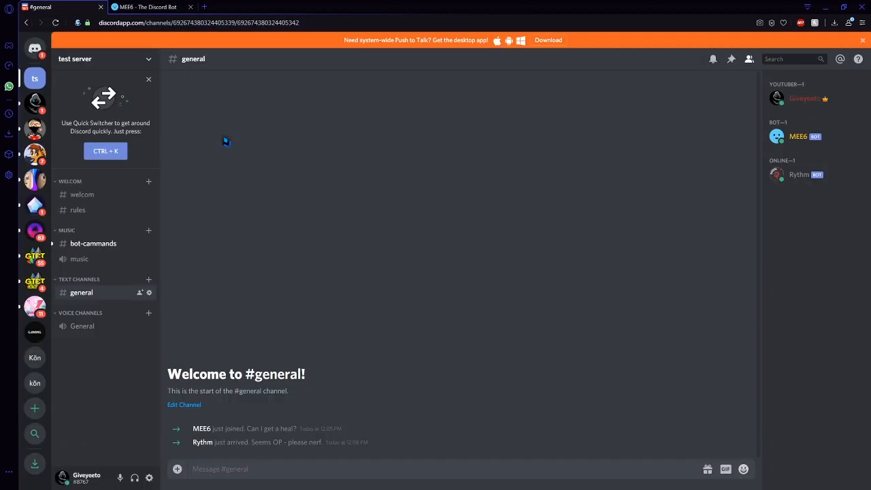
left_click(79, 259)
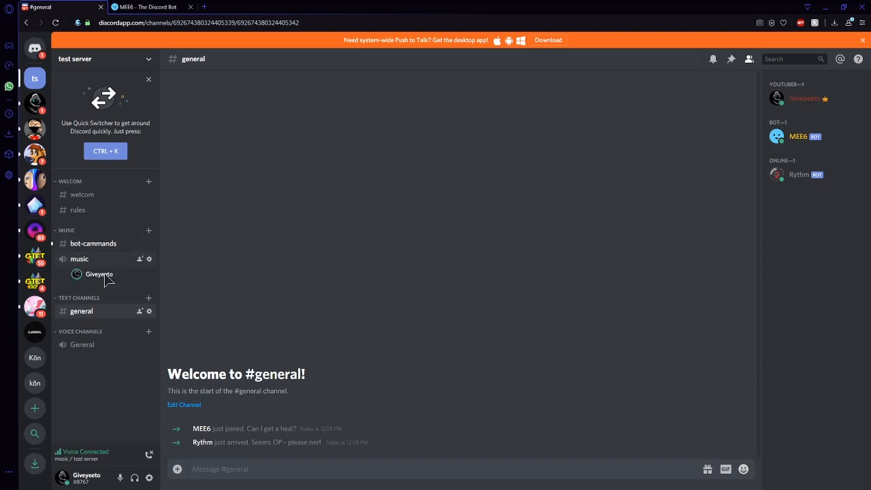
left_click(91, 246)
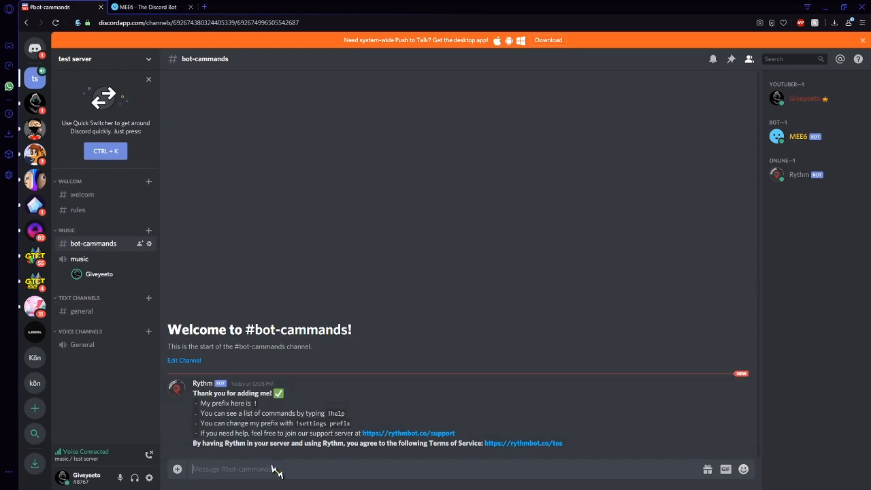
type("!")
key("BackSpace")
key("BackSpace")
type("!")
key("BackSpace")
key("BackSpace")
key("BackSpace")
key("BackSpace")
key("BackSpace")
left_click(148, 455)
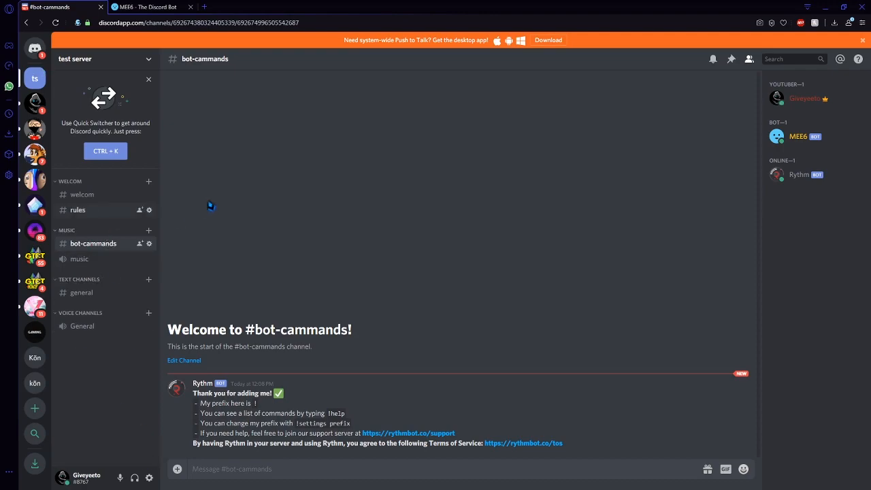
Step: Assign the BOT role to the Rythm bot
right_click(794, 178)
mouse_move(752, 373)
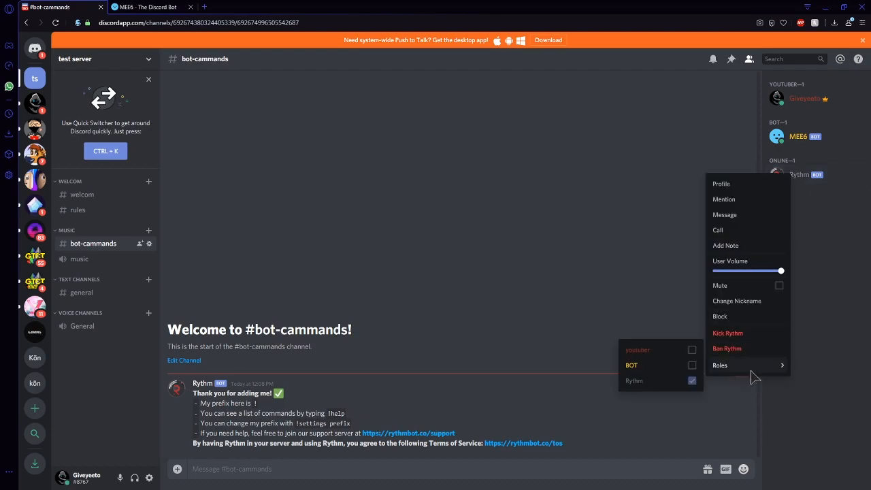
left_click(692, 365)
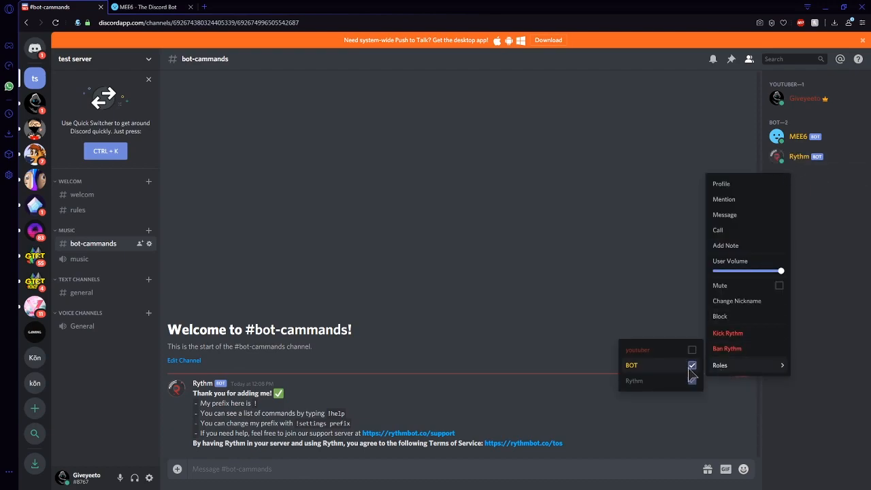
left_click(648, 309)
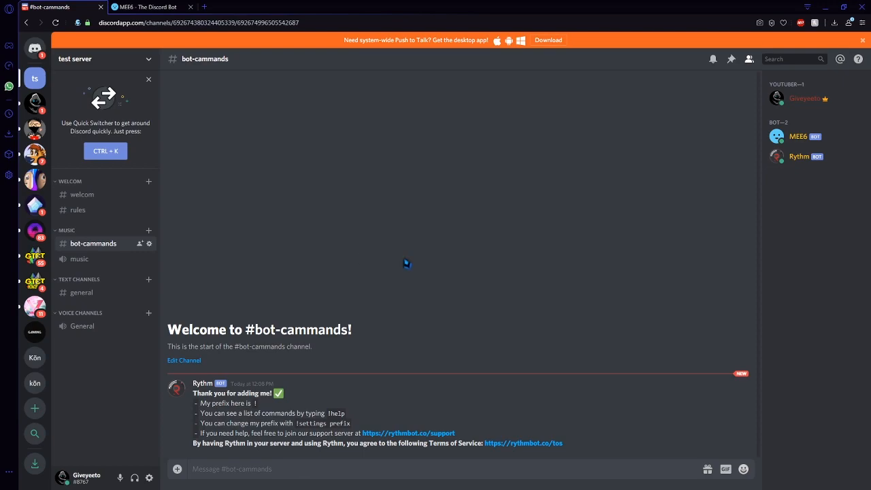
Step: View MEE6's plugin overview and close its page, then check the bots in the existing server's member list and return to test server
left_click(156, 7)
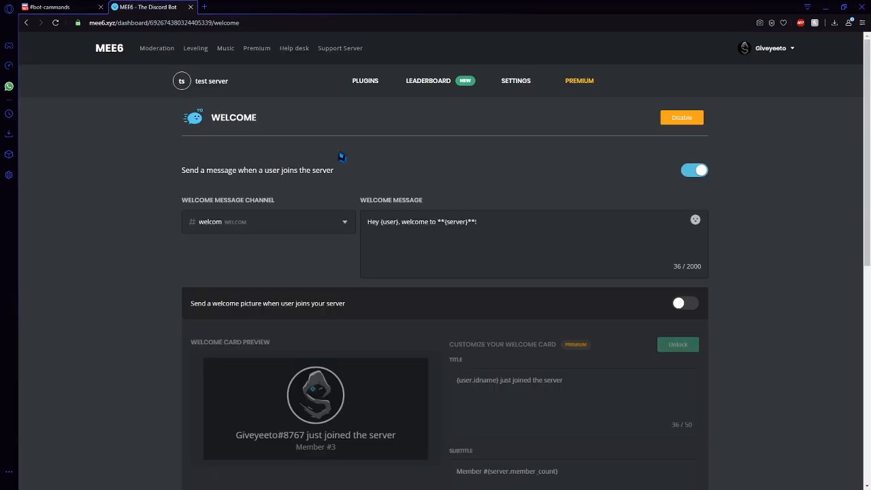
key("alt+Left")
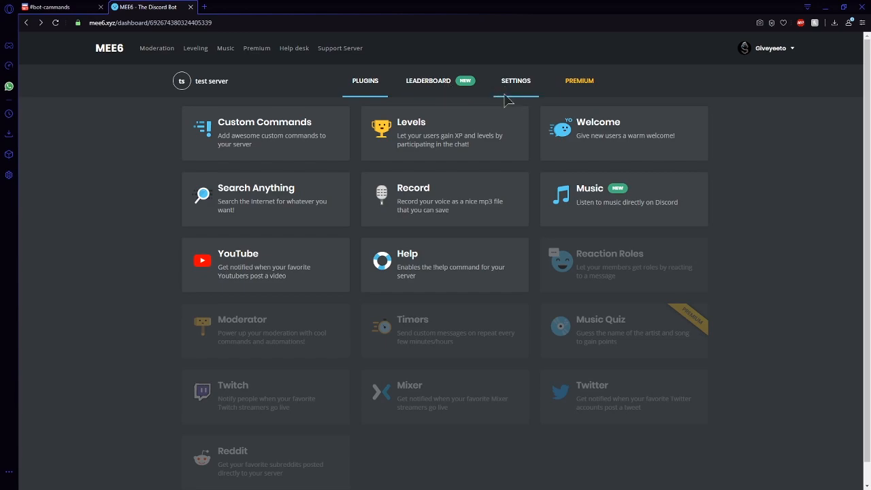
left_click(191, 7)
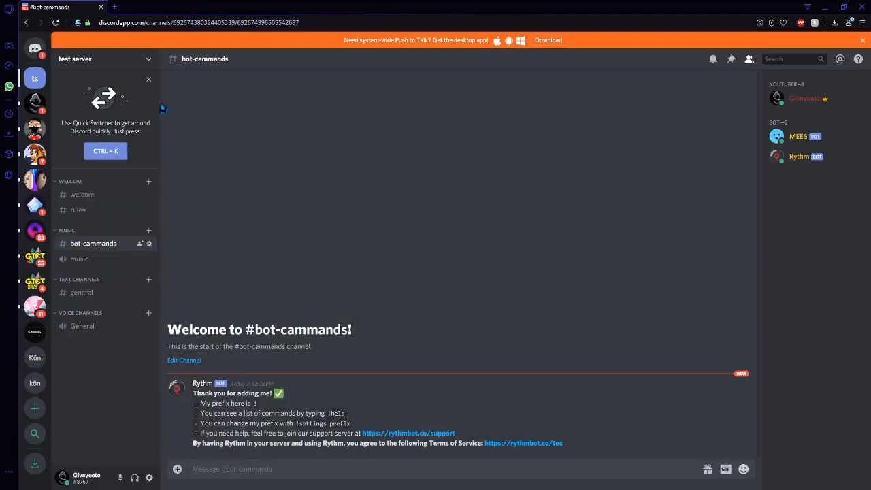
left_click(35, 103)
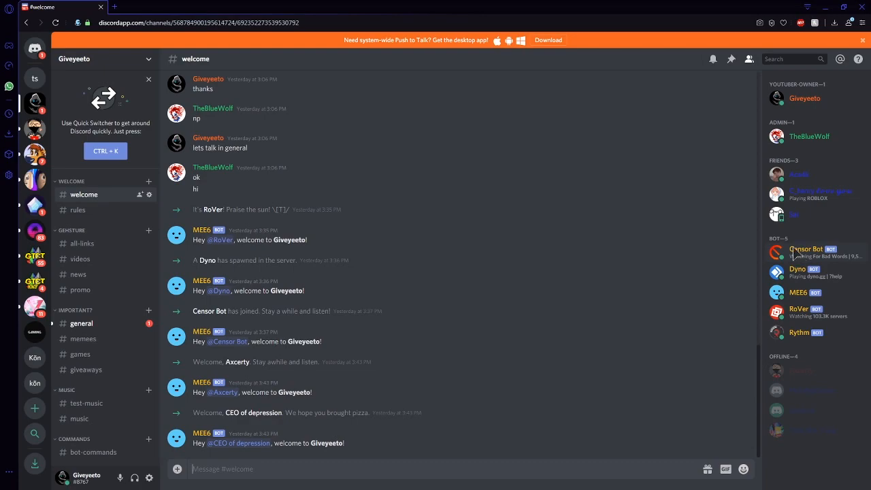
left_click(34, 78)
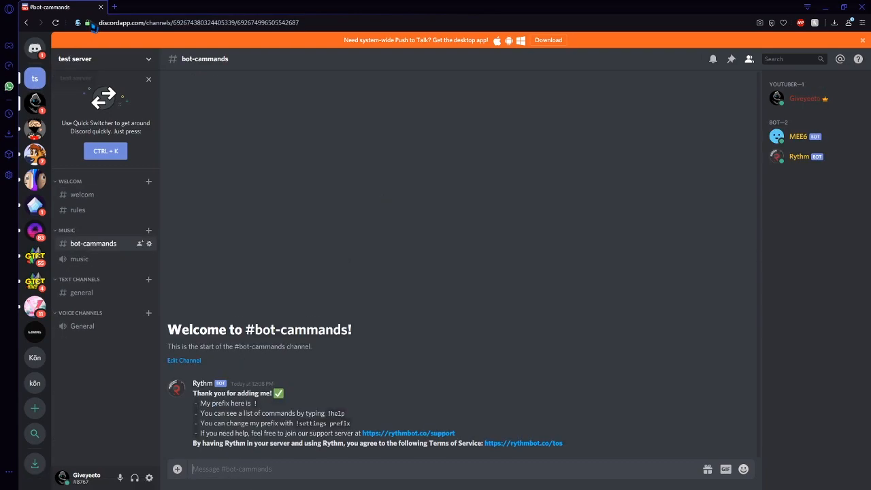
Step: Search the web for "cencor bot" in a new browser page
left_click(114, 7)
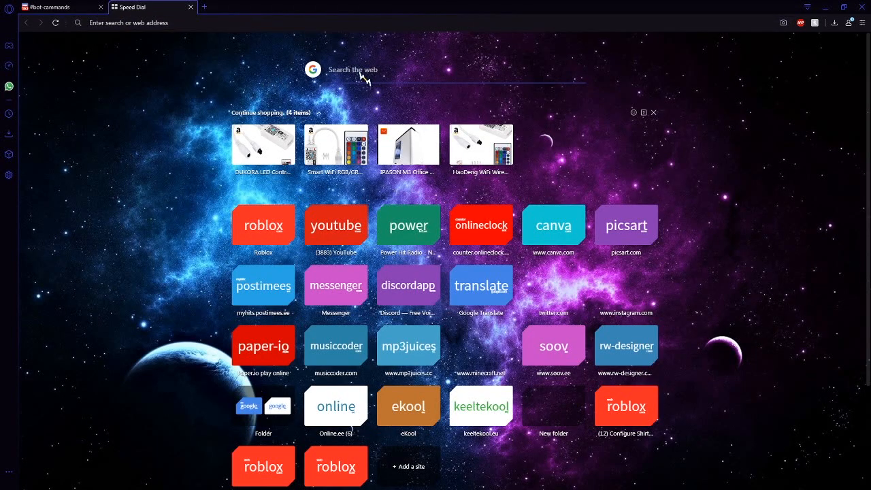
left_click(361, 74)
type("cencor bot")
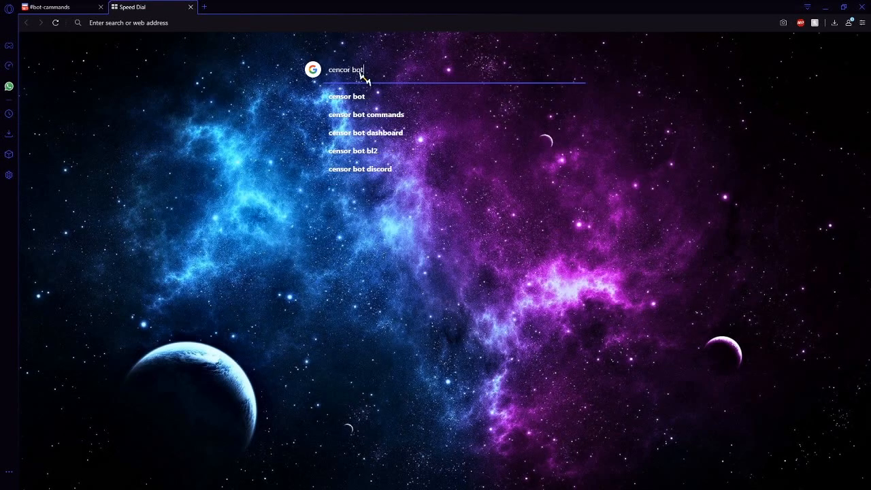
key("Return")
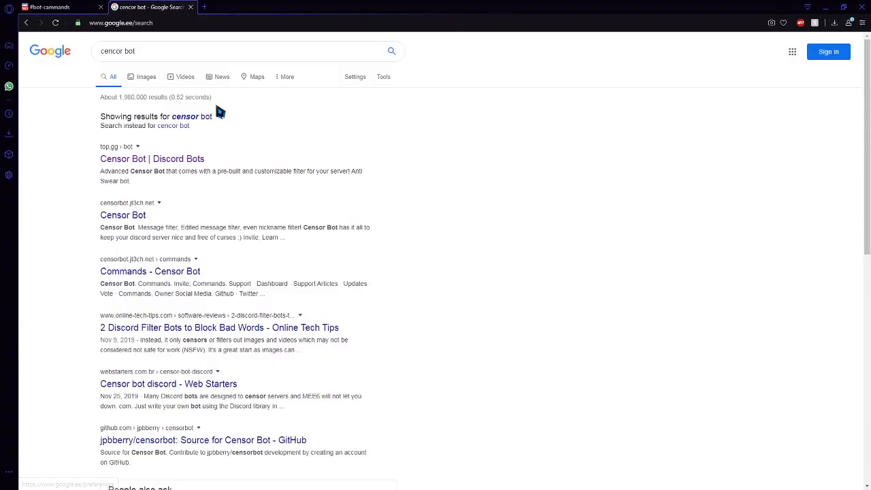
Step: Open the Censor Bot page on top.gg from the search results and start inviting the bot
left_click(195, 117)
left_click(163, 124)
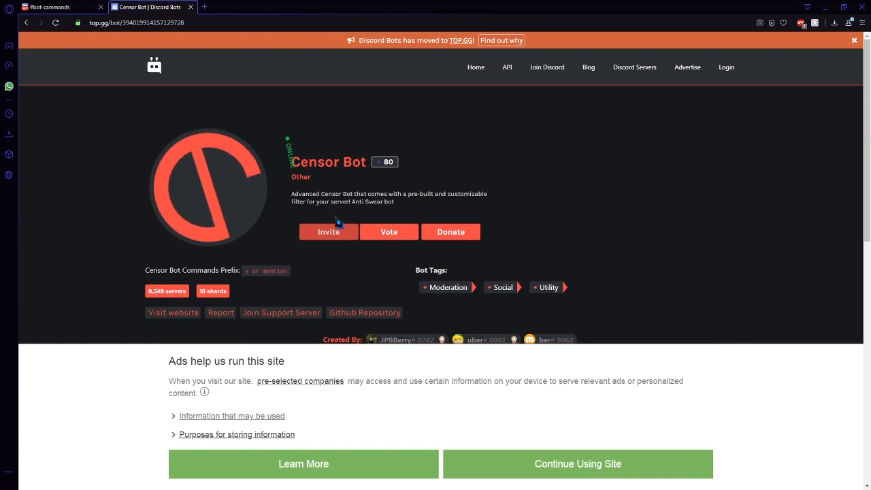
left_click(340, 265)
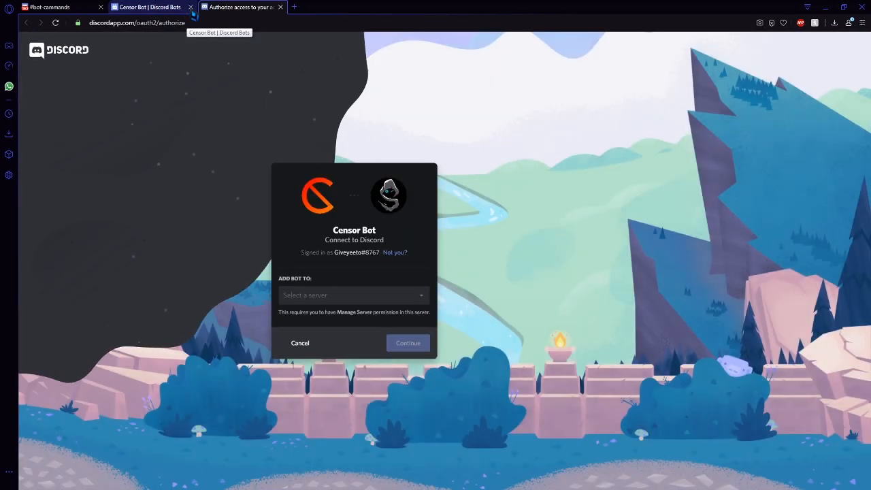
Step: Authorize Censor Bot on test server with the Administrator permission and complete the human check
left_click(346, 298)
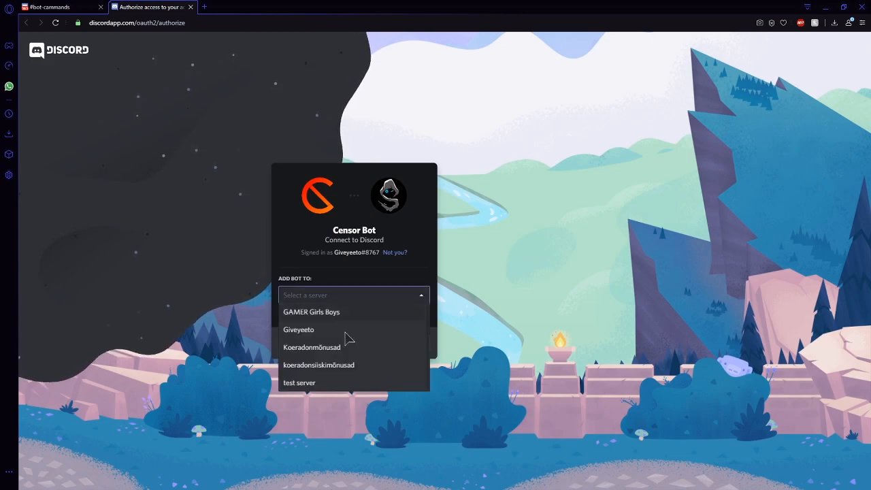
left_click(332, 384)
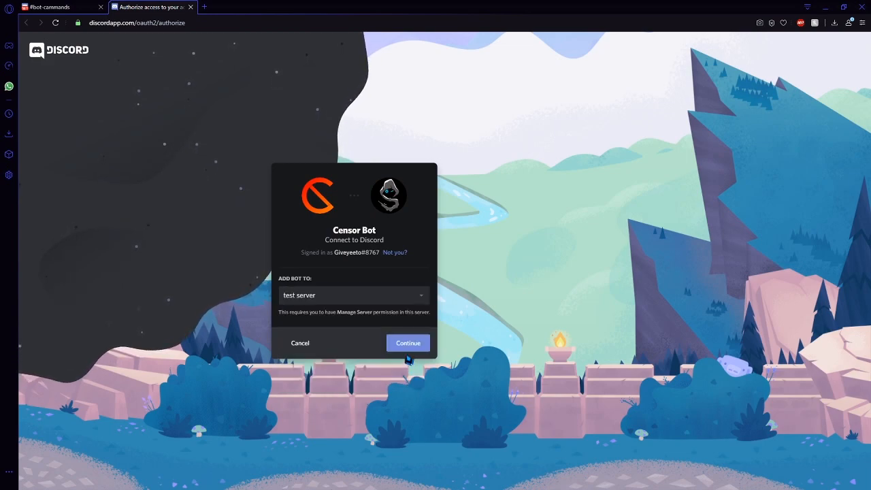
left_click(403, 349)
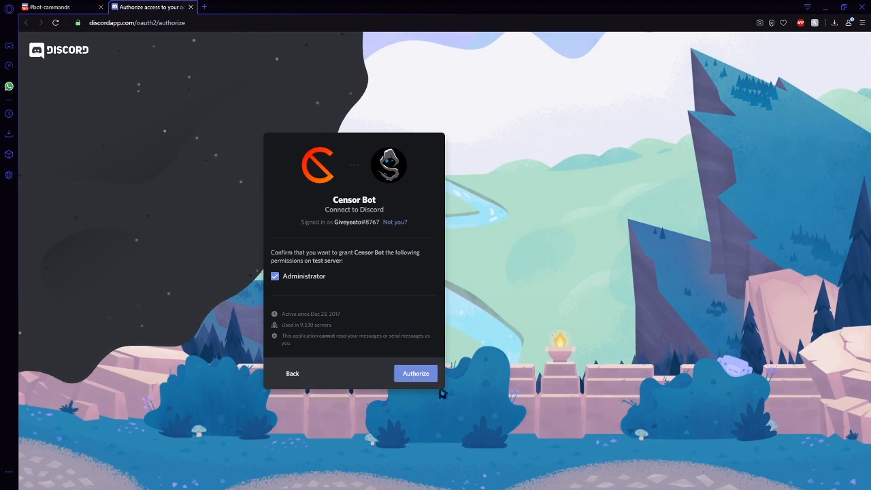
left_click(414, 374)
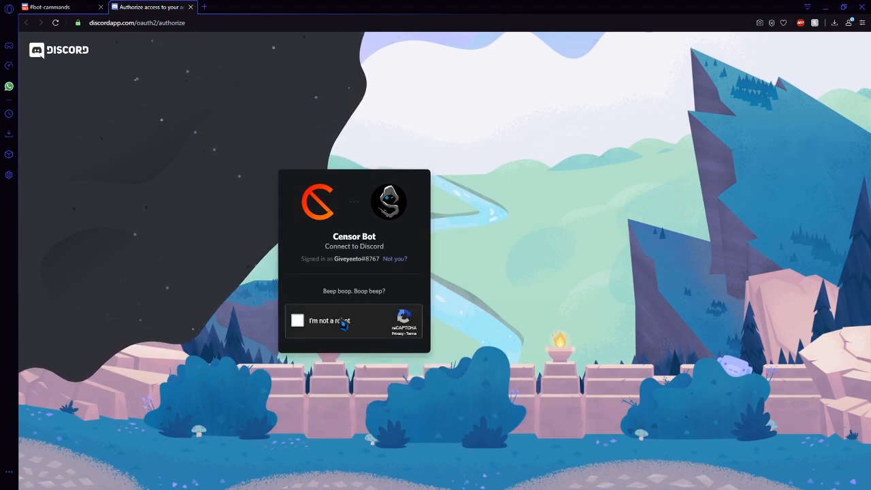
left_click(306, 321)
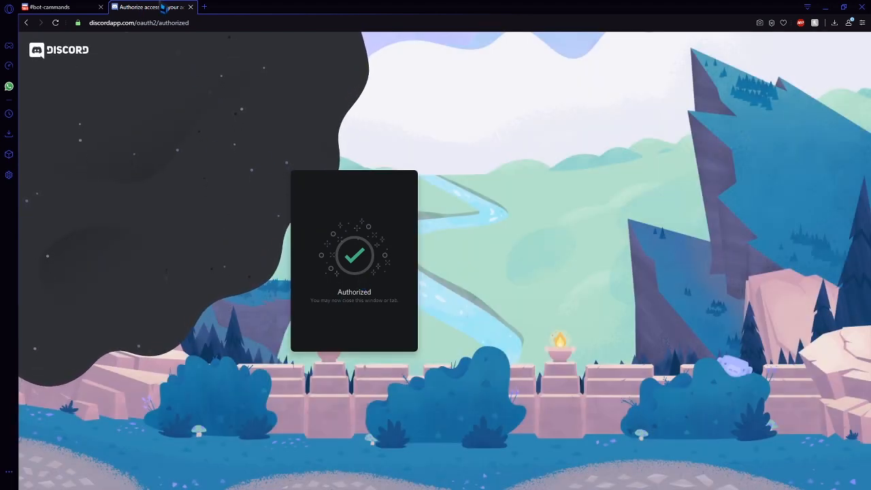
Step: Close the bot authorization page and reply "no problem" to Censor Bot's direct message
left_click(190, 7)
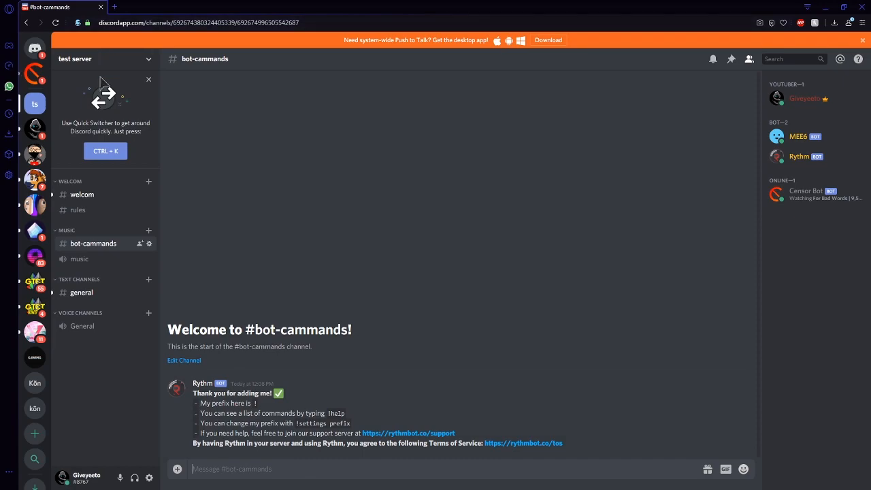
left_click(38, 74)
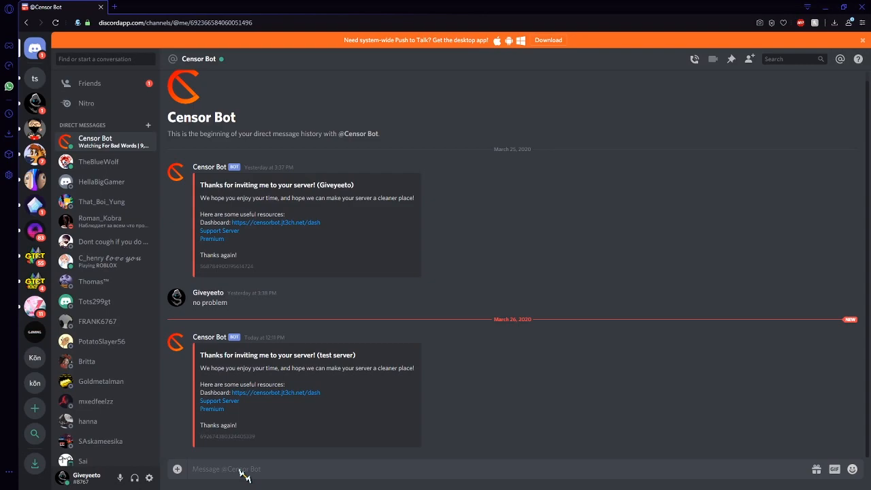
type("no problem")
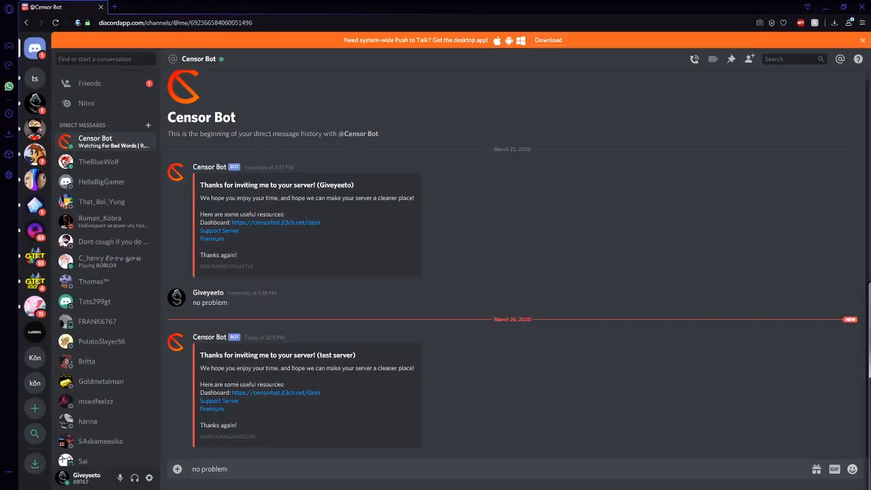
left_click(443, 467)
key("Return")
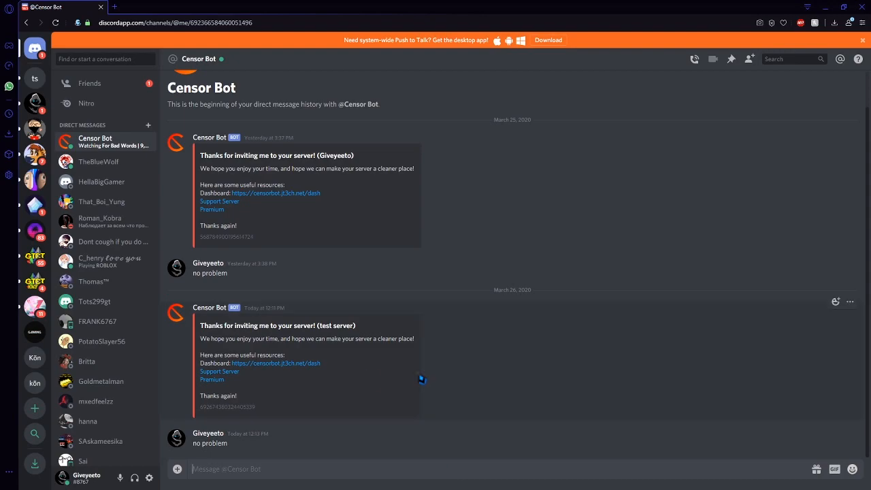
Step: Return to test server, check the welcom channel, and give Censor Bot the BOT role
left_click(40, 80)
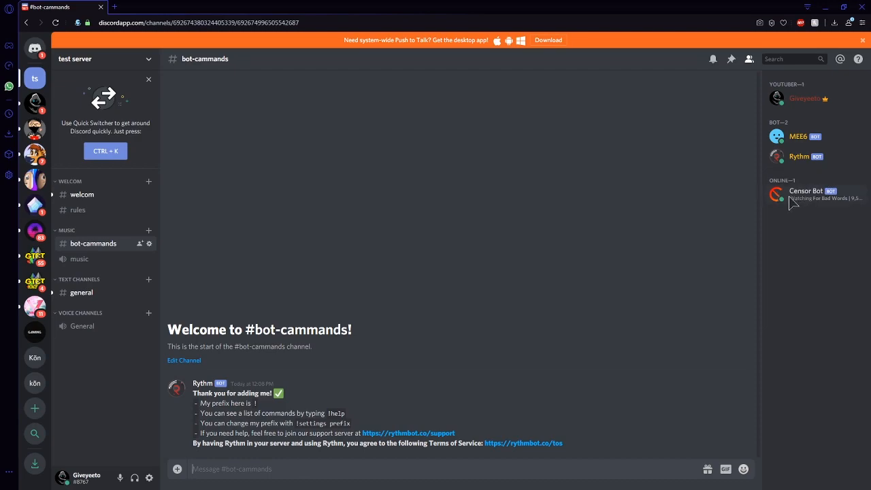
left_click(79, 198)
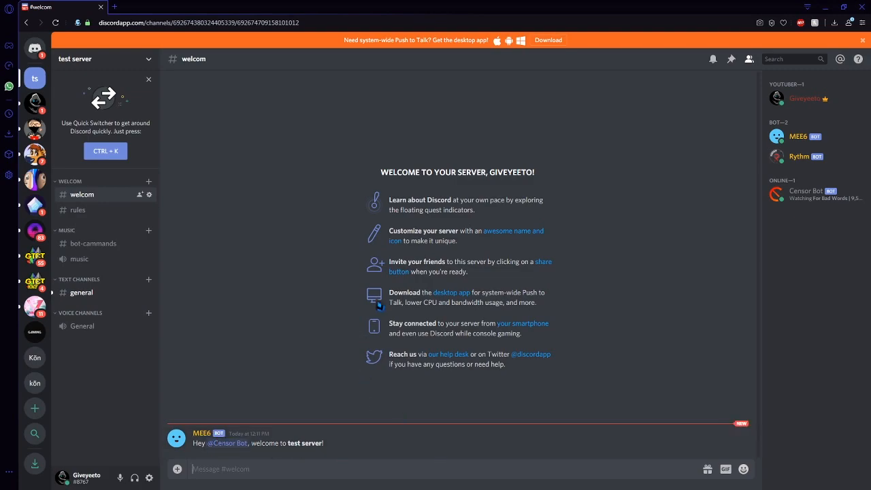
right_click(815, 202)
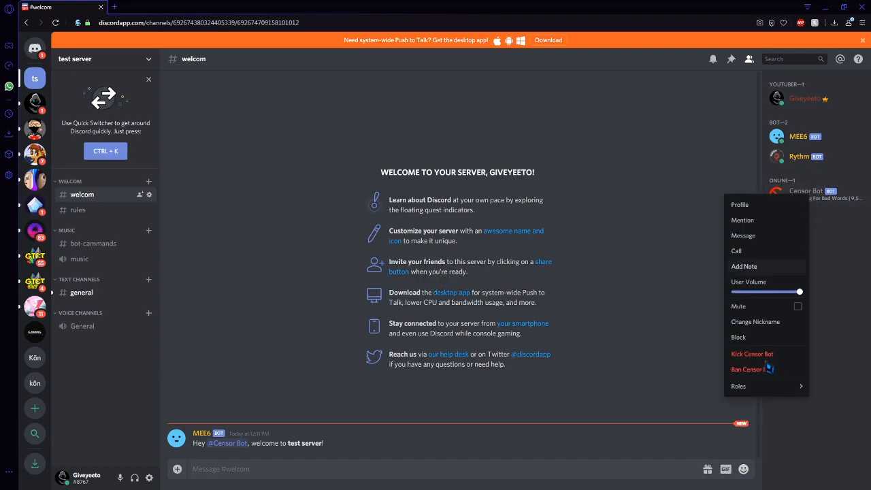
mouse_move(773, 386)
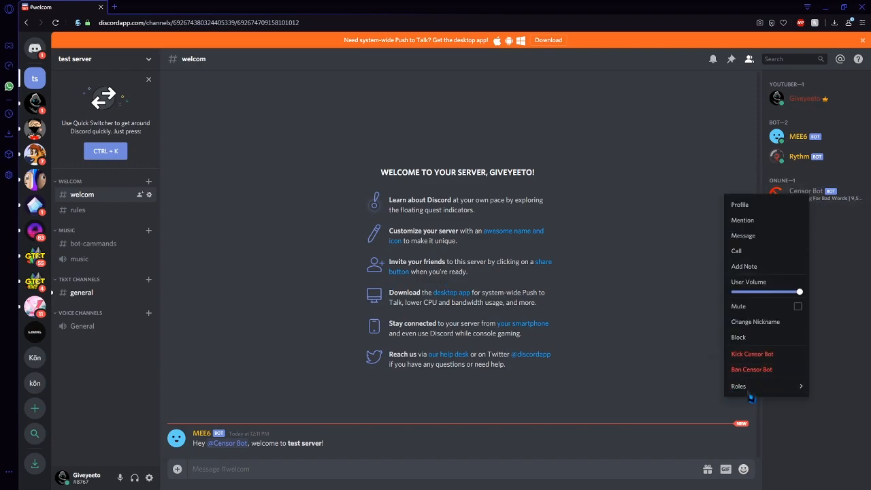
left_click(711, 388)
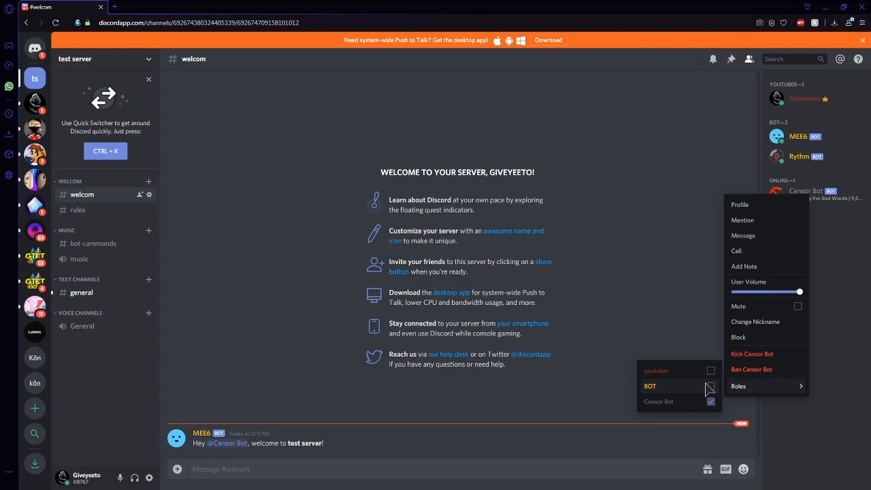
left_click(623, 284)
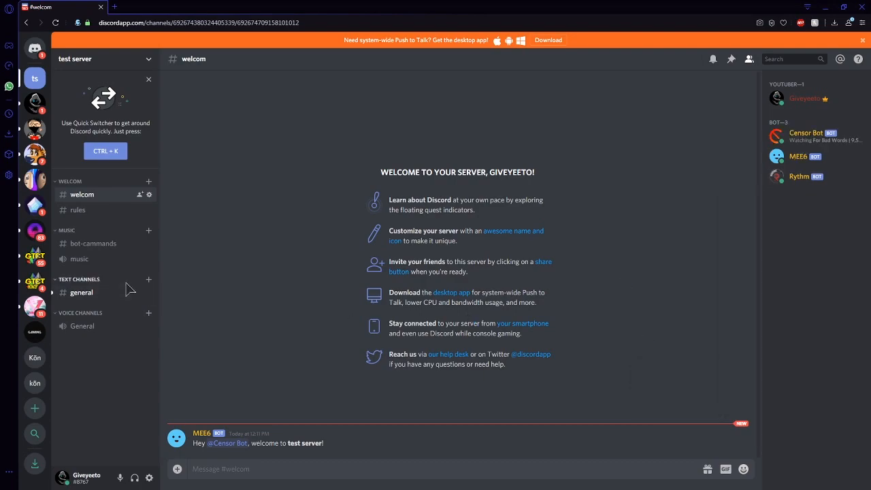
right_click(108, 363)
left_click(132, 386)
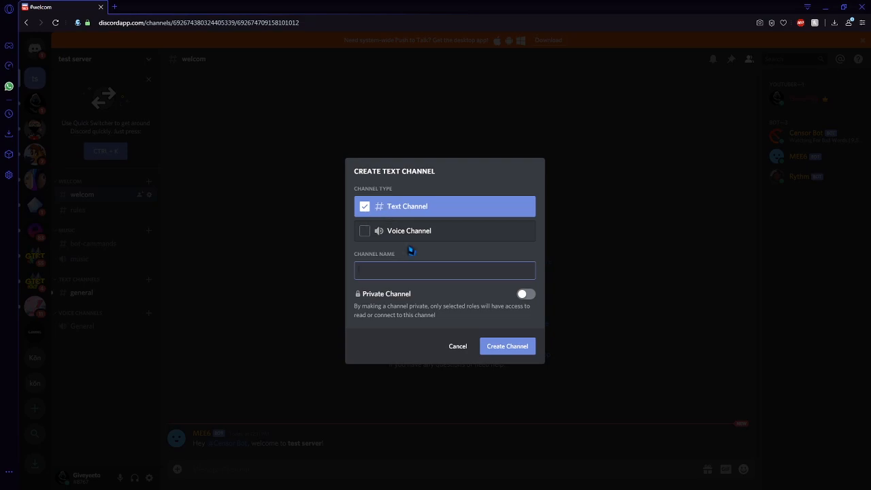
left_click(457, 347)
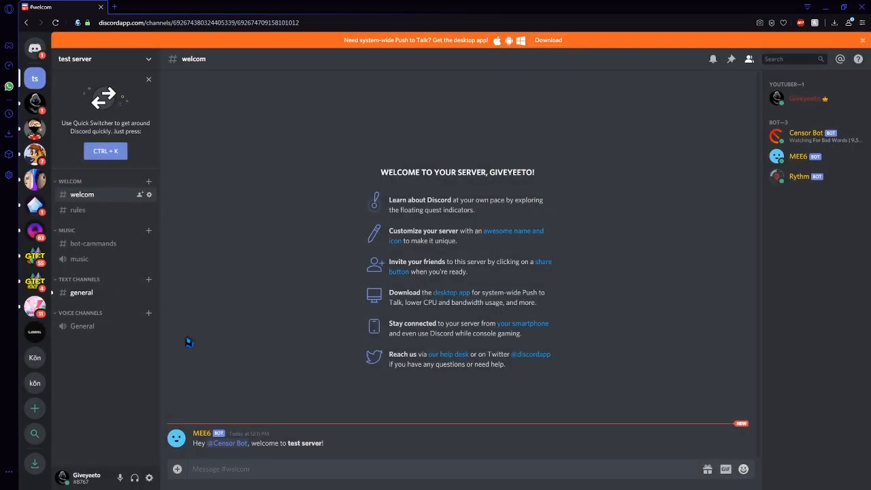
right_click(120, 345)
left_click(151, 381)
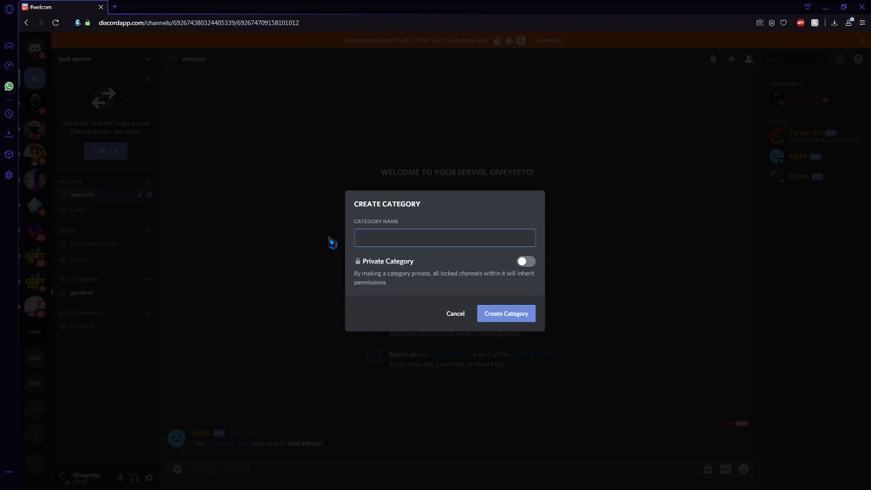
left_click(456, 314)
right_click(95, 360)
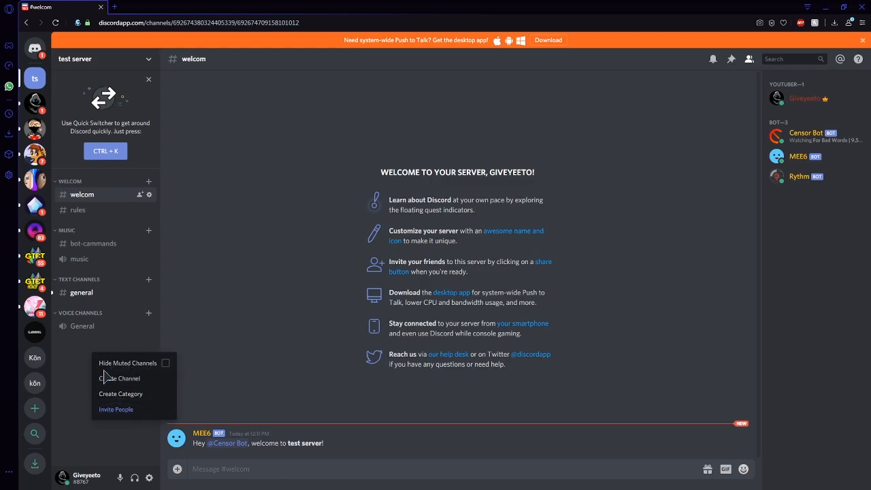
left_click(80, 383)
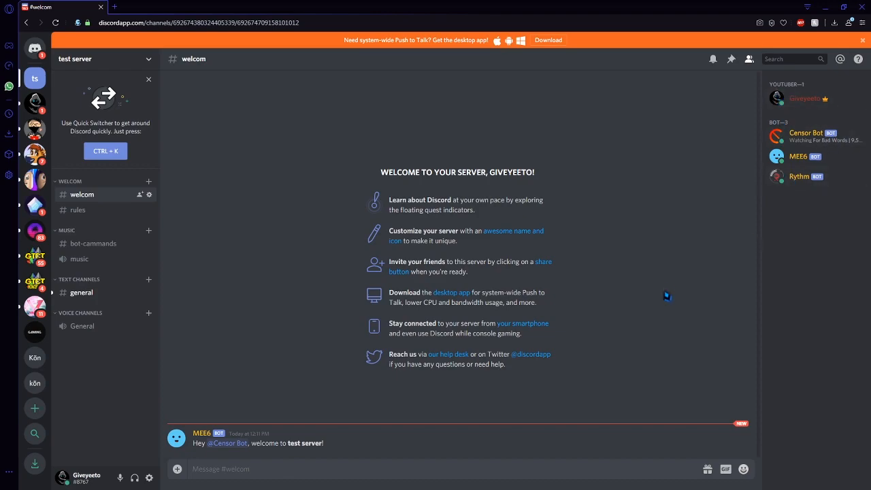
Step: Compare the bots in the existing server and RB Battles, view the existing server's general channel, and return to test server
left_click(34, 103)
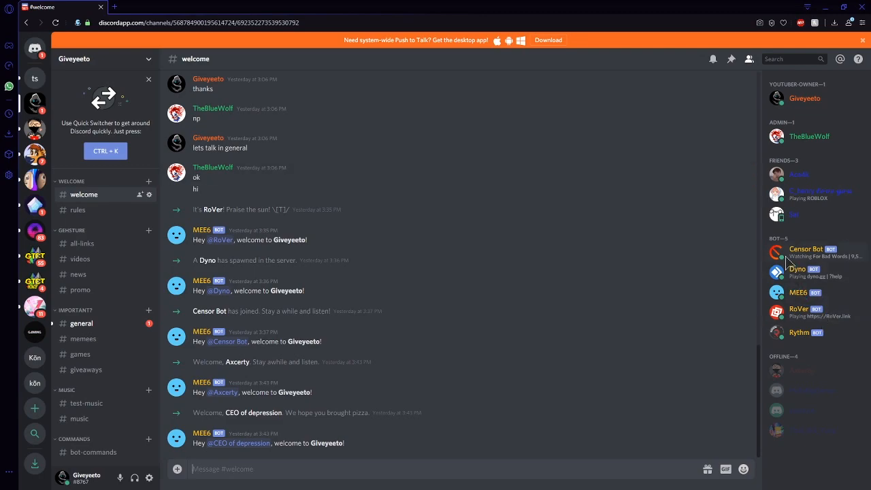
left_click(36, 181)
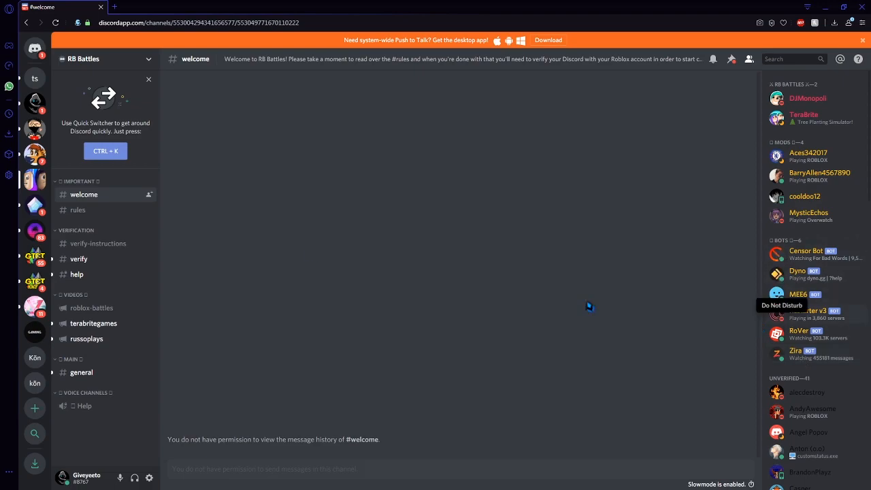
left_click(33, 107)
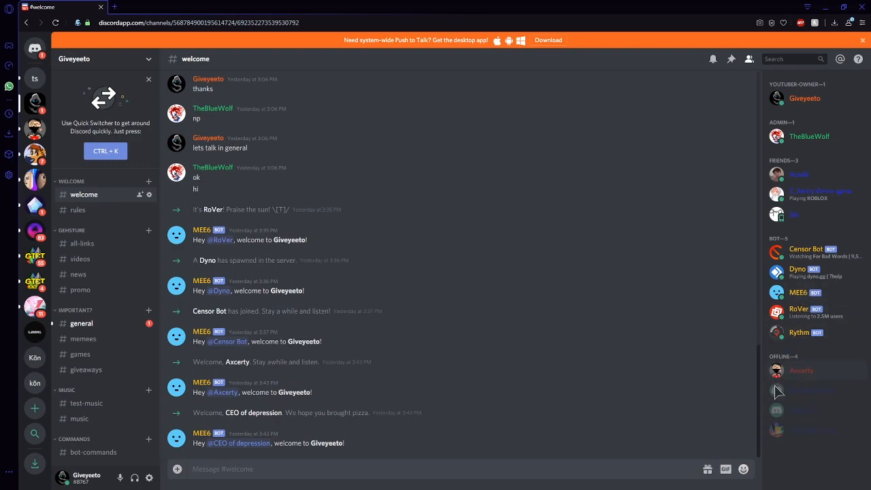
left_click(83, 327)
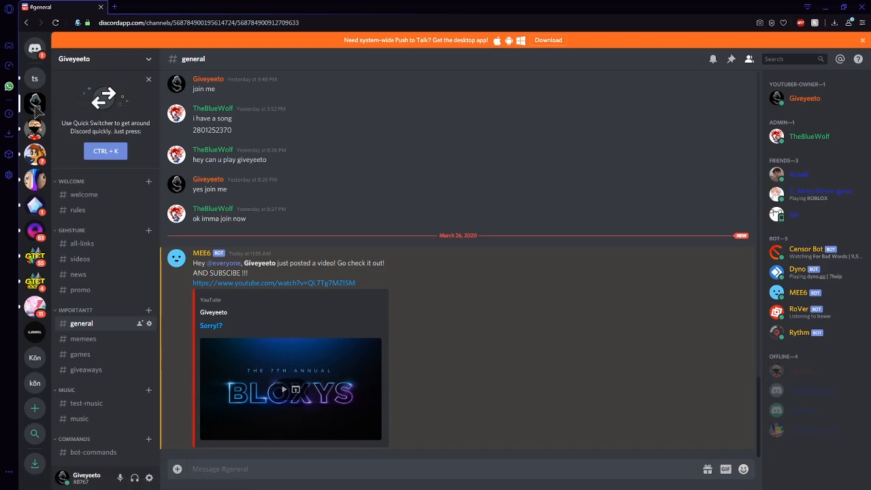
left_click(37, 79)
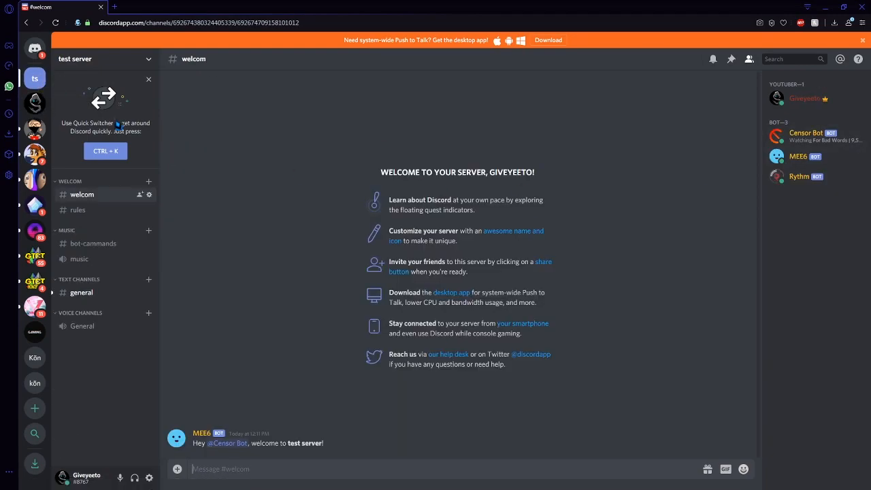
Step: Check the roles assigned to the first offline member in the existing server
left_click(37, 102)
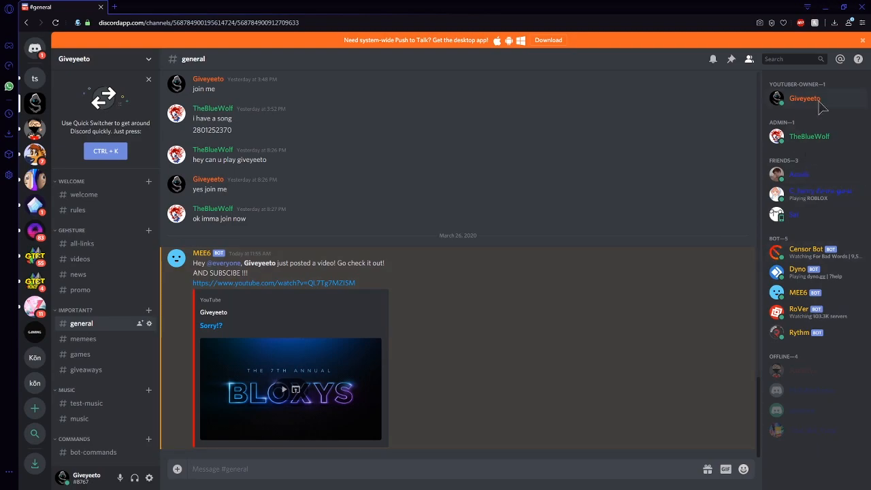
right_click(801, 380)
mouse_move(751, 471)
left_click(700, 443)
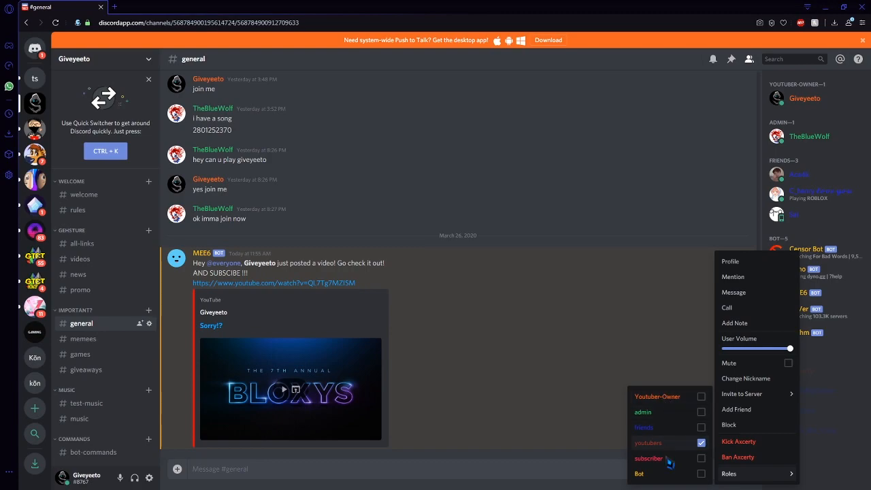
left_click(570, 314)
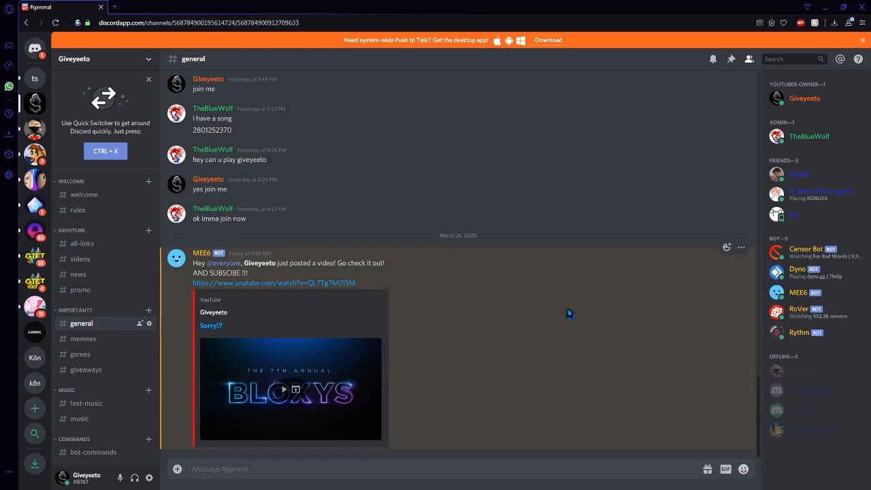